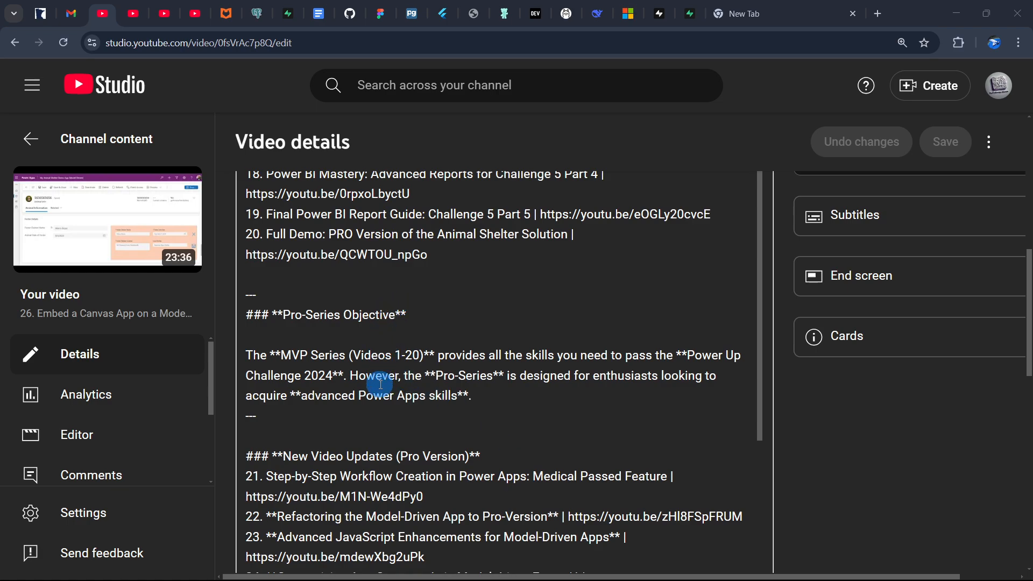
Scroll through the video description's list of series episodes and links
scroll(382, 386, down, 1)
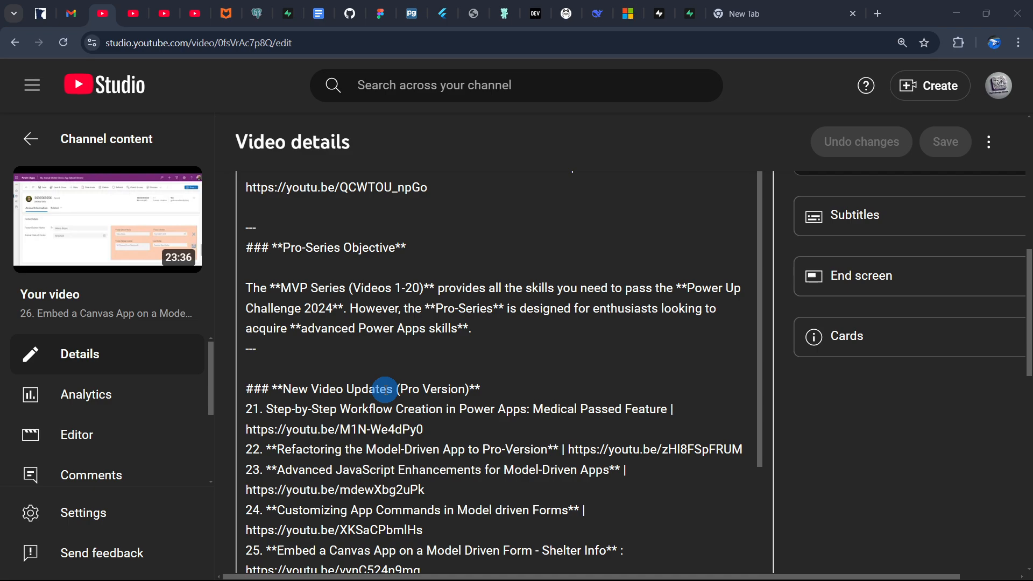
scroll(385, 389, down, 1)
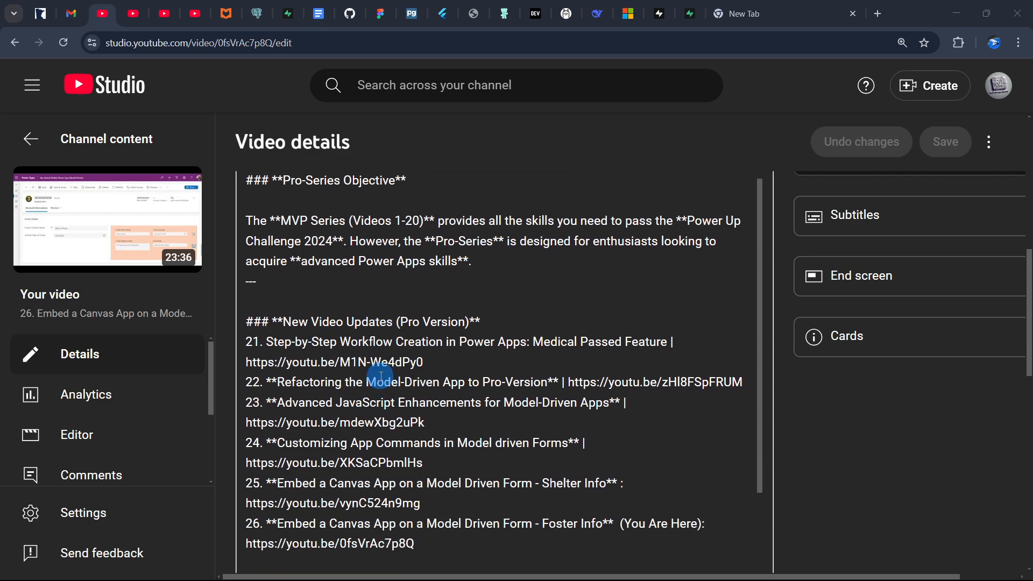
scroll(381, 376, down, 1)
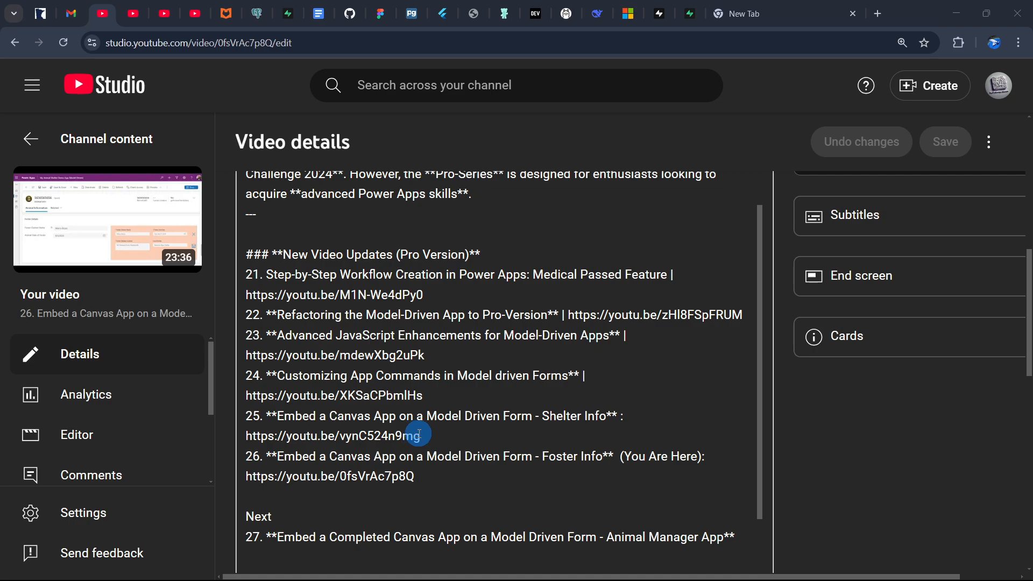
scroll(419, 434, down, 1)
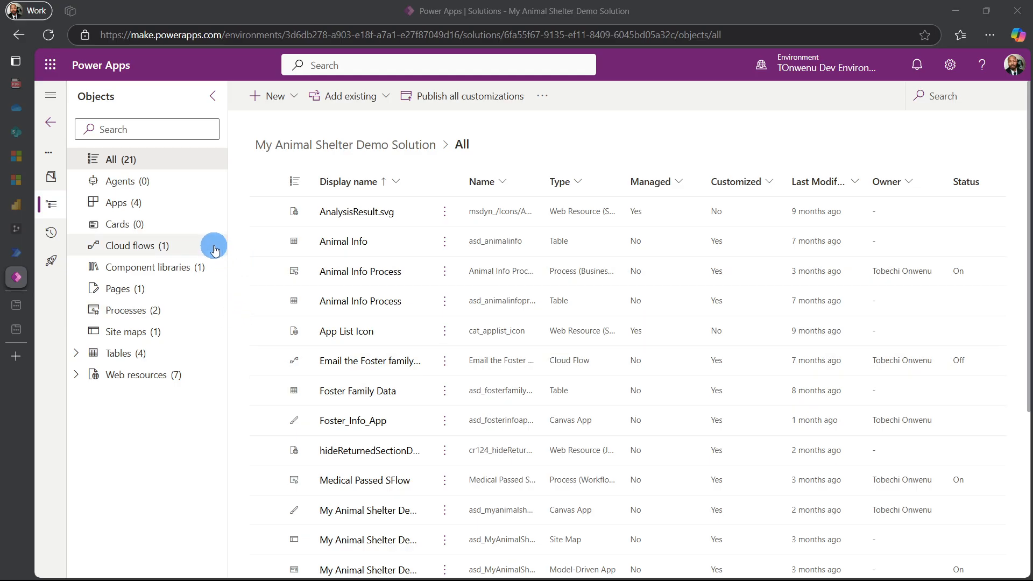
Show the solution's apps and widen the Display name column
click(354, 149)
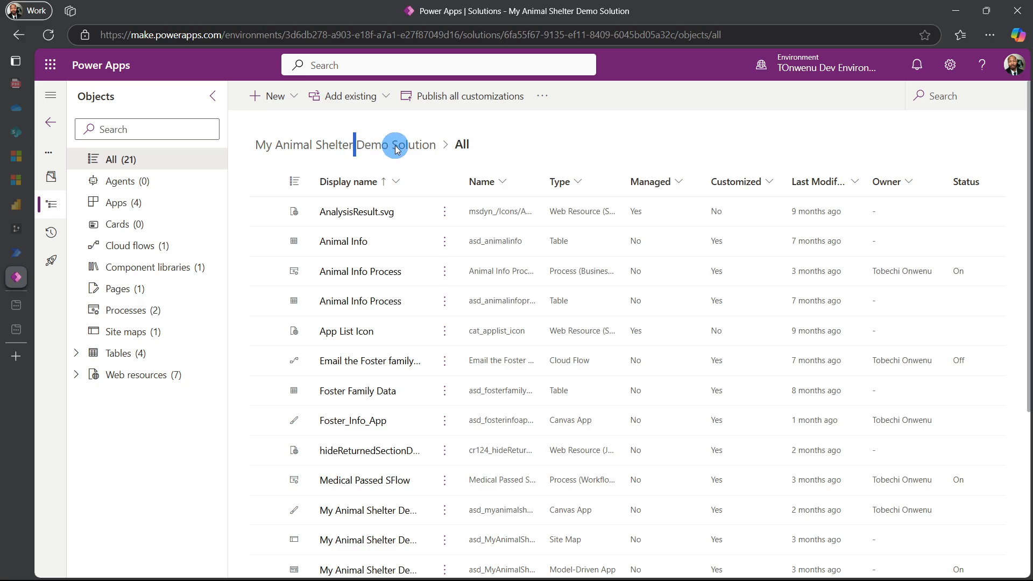
click(144, 207)
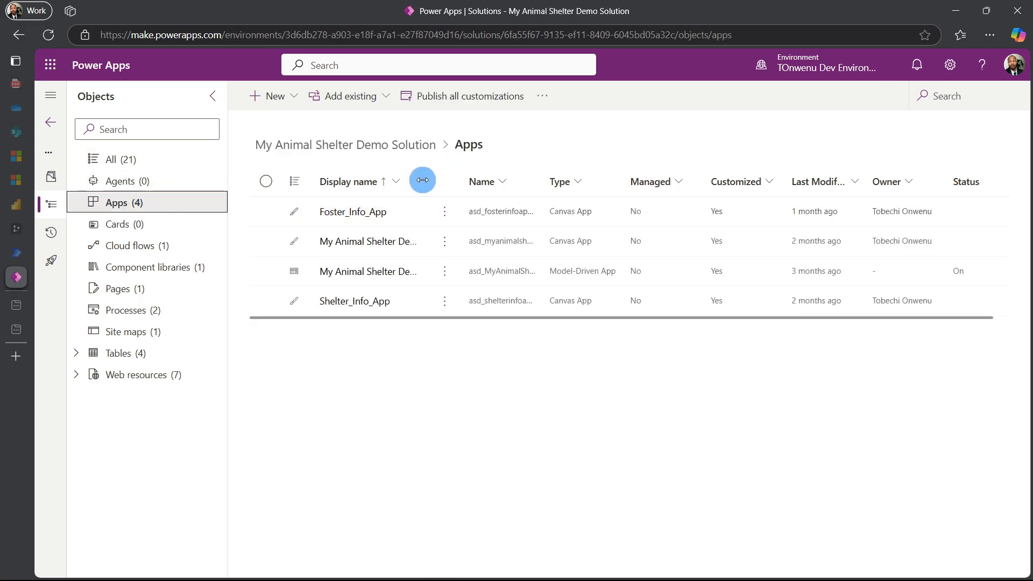
drag(422, 178, 581, 180)
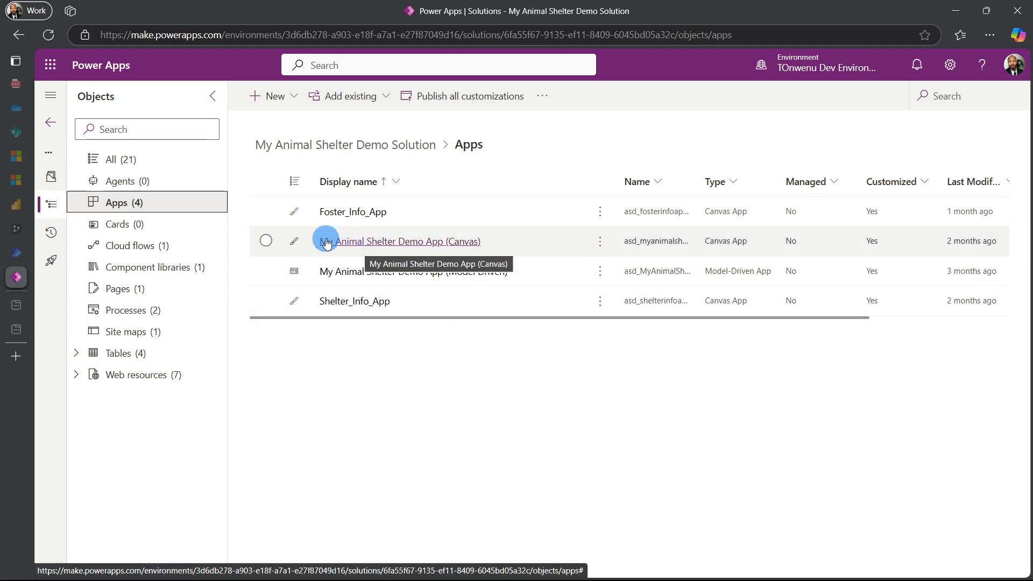
Open the details of My Animal Shelter Demo App (Canvas)
click(272, 245)
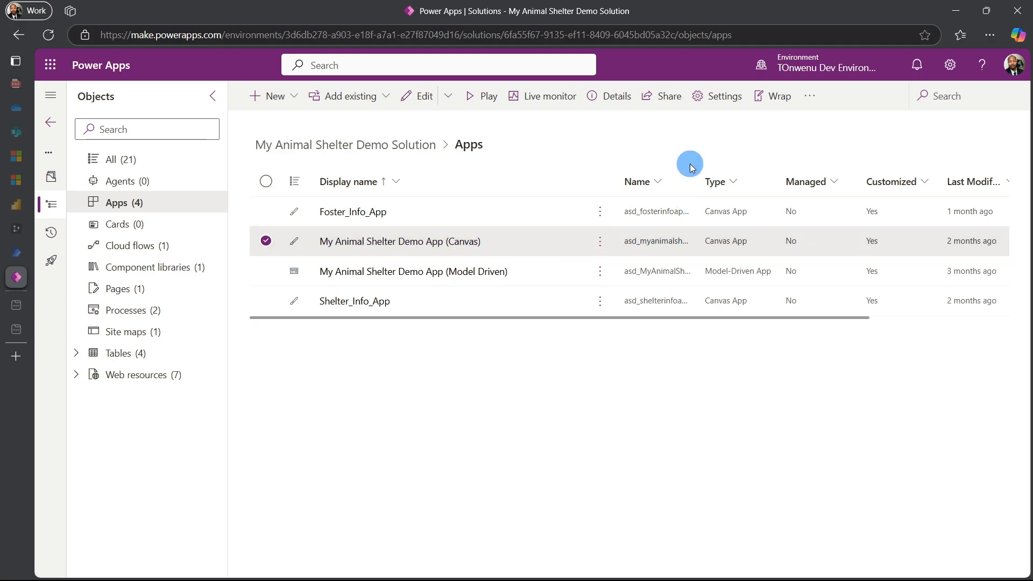
drag(694, 172, 826, 180)
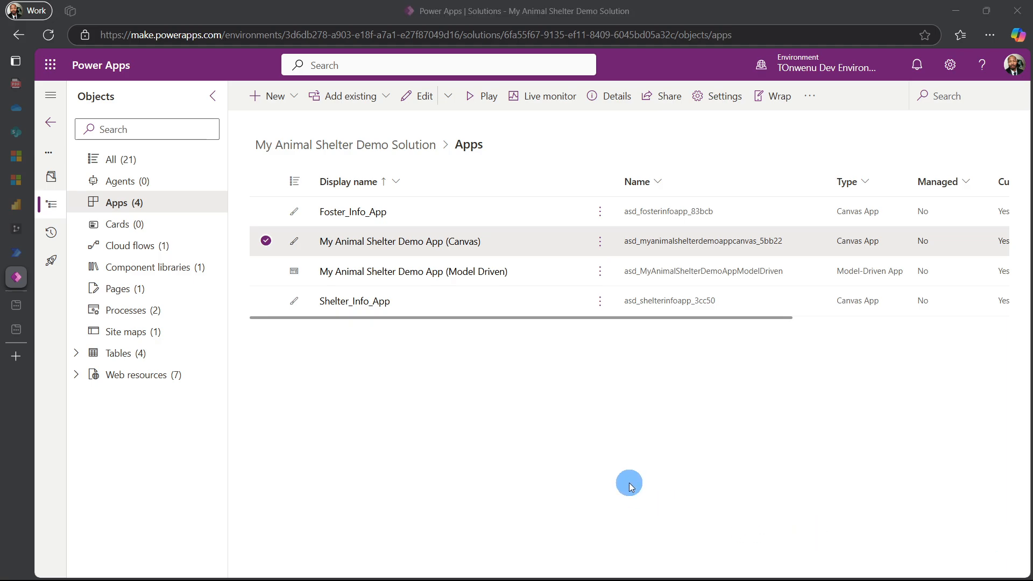
click(600, 242)
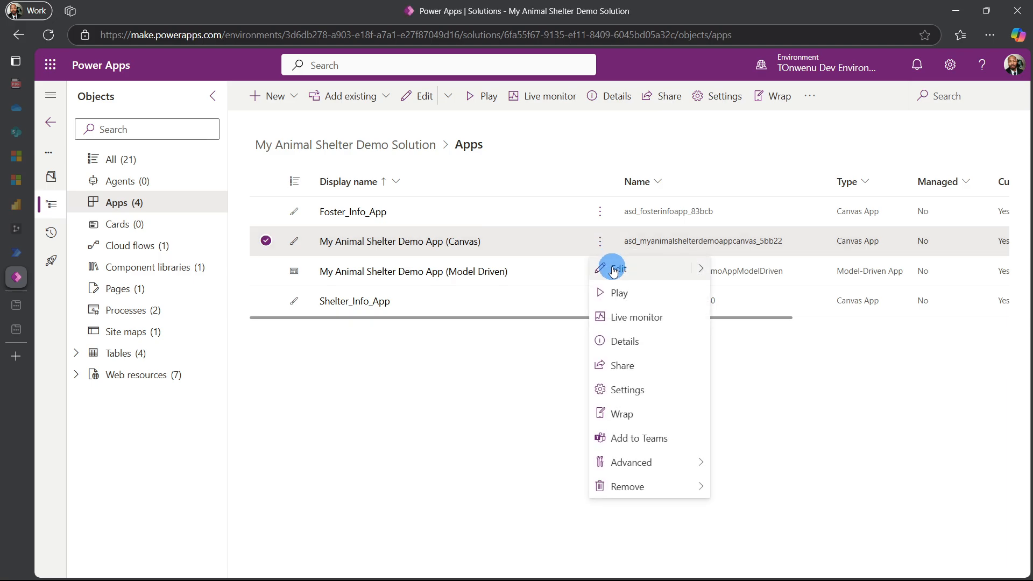
mouse_move(701, 272)
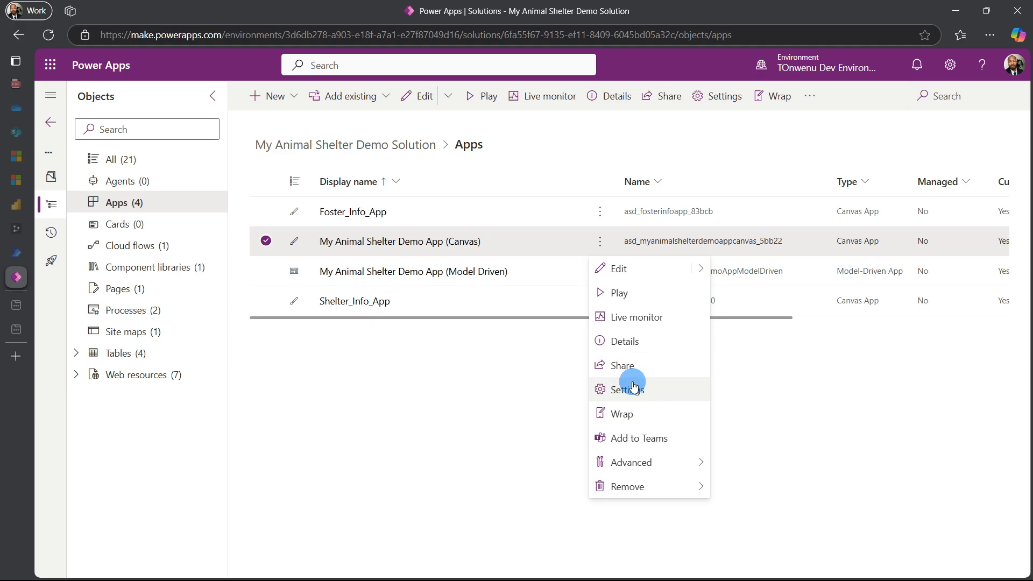
click(636, 343)
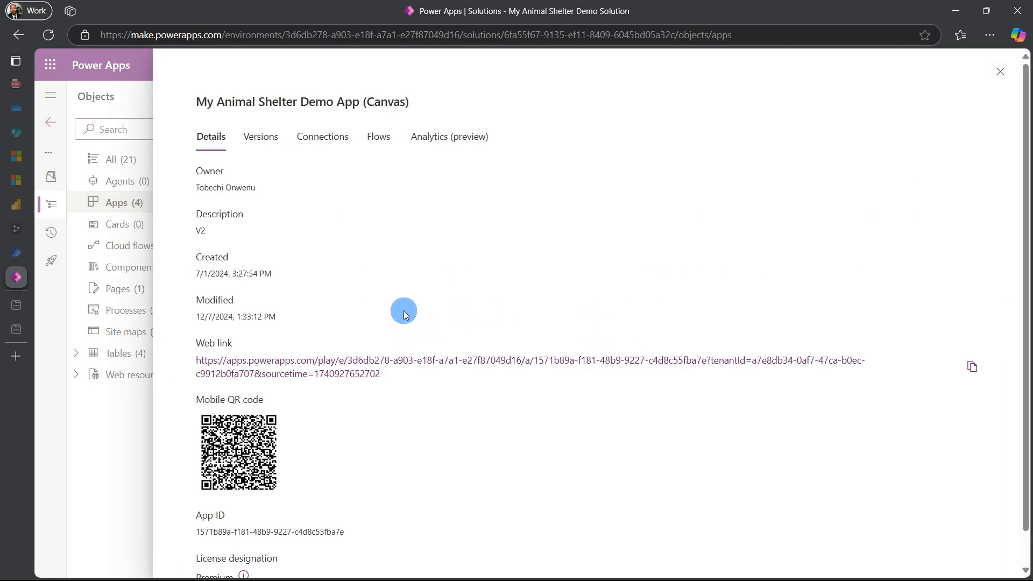
Copy the canvas app's App ID and close the details panel
scroll(393, 322, down, 1)
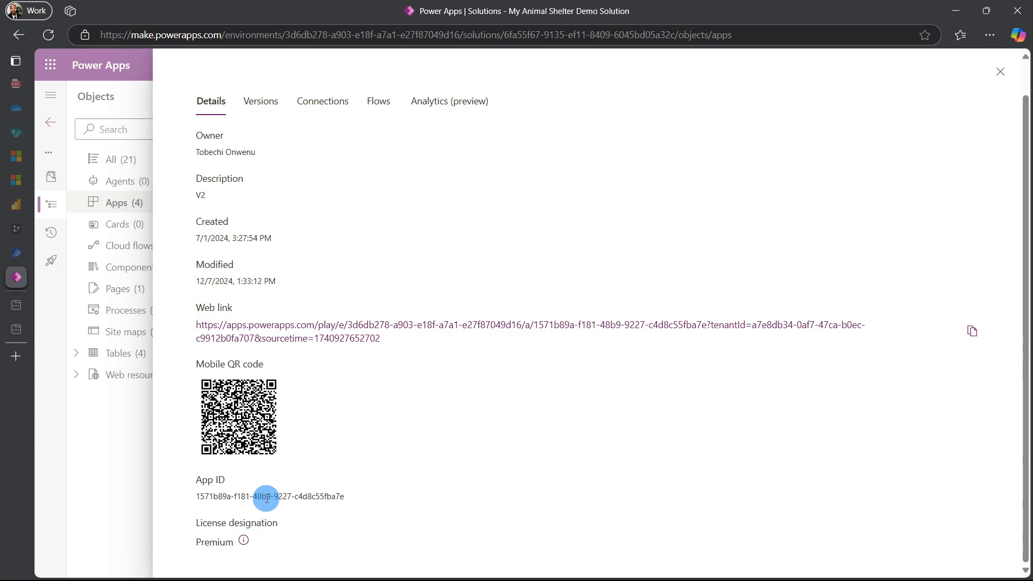
drag(196, 494, 347, 490)
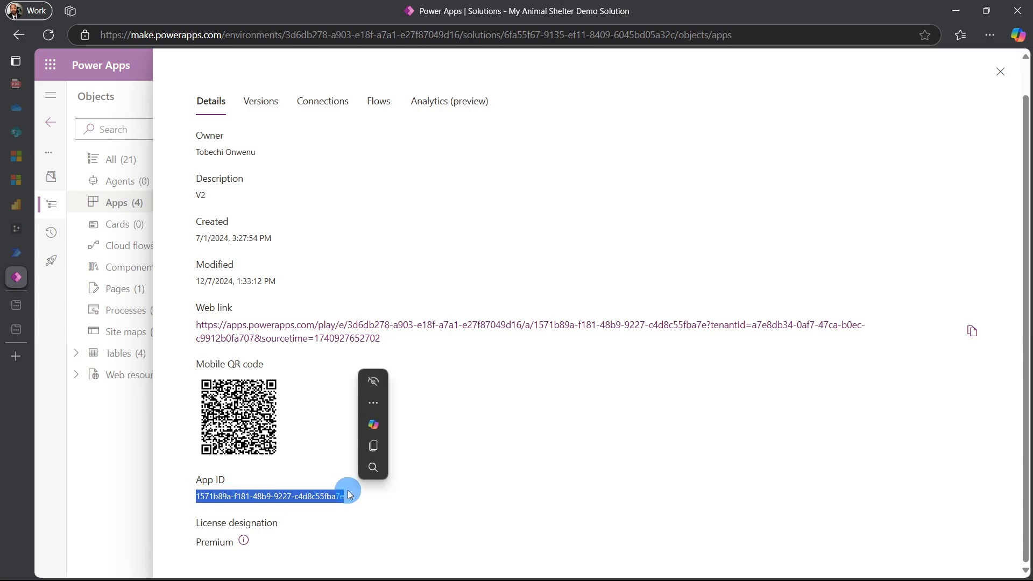
key(ctrl+c)
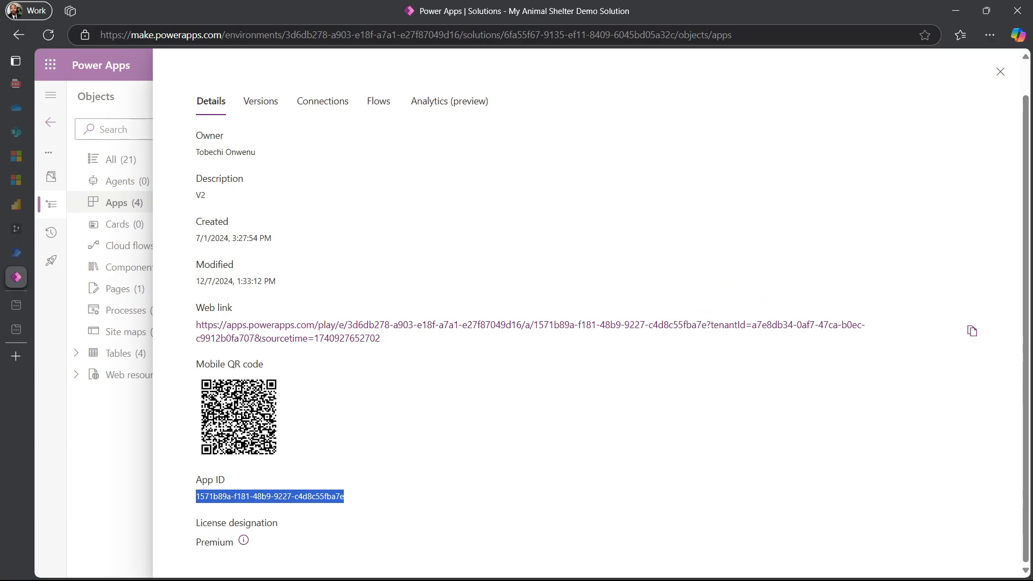
key(alt+Tab)
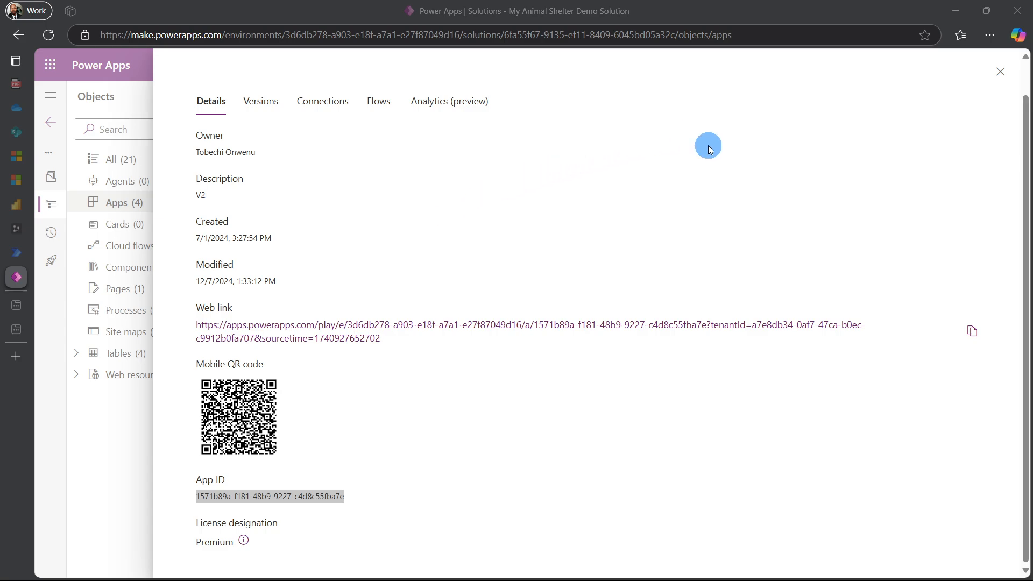
click(1000, 72)
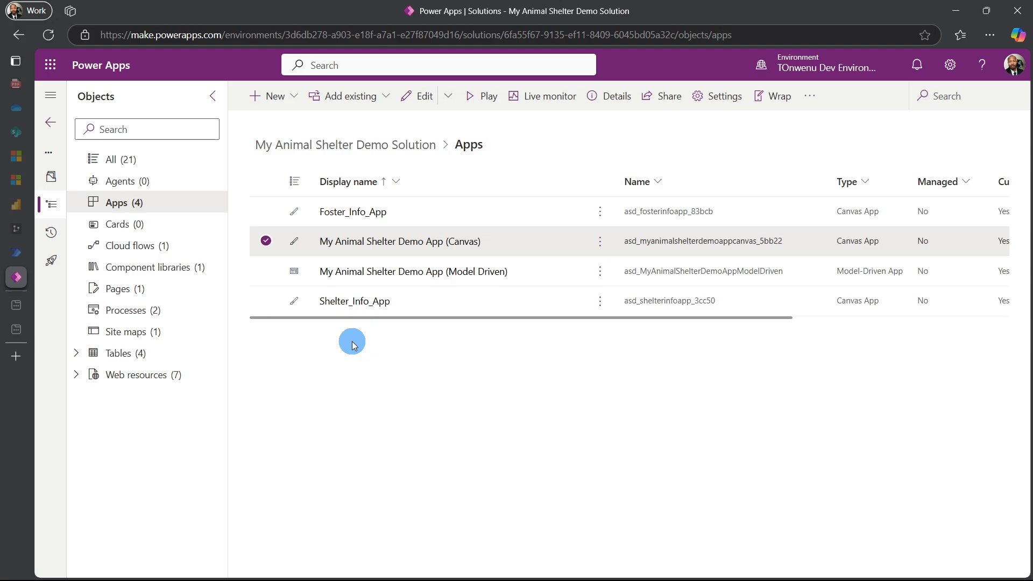
Open the Animal Info table's Main Information form in the form designer
click(101, 354)
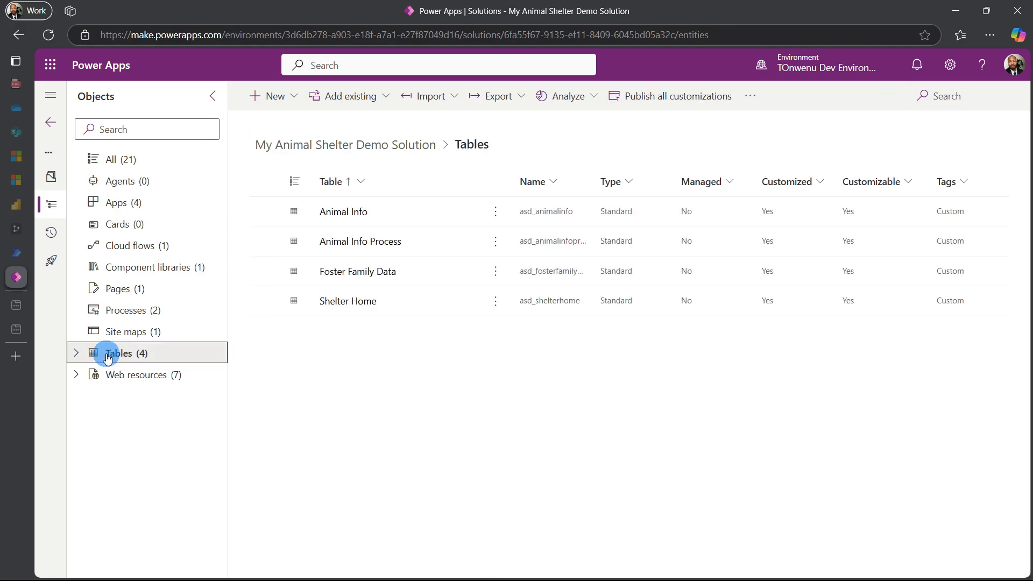
click(346, 211)
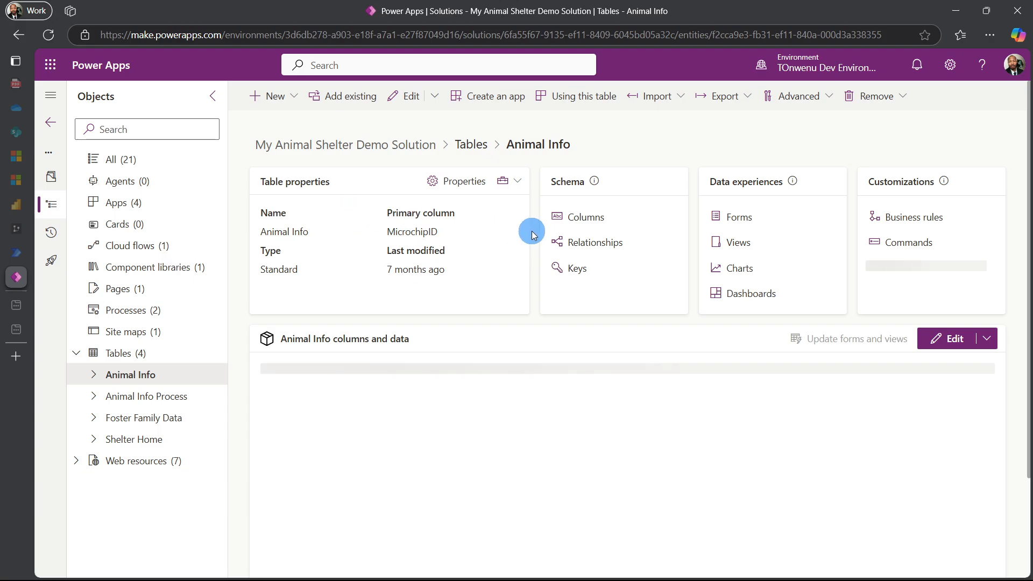
click(732, 218)
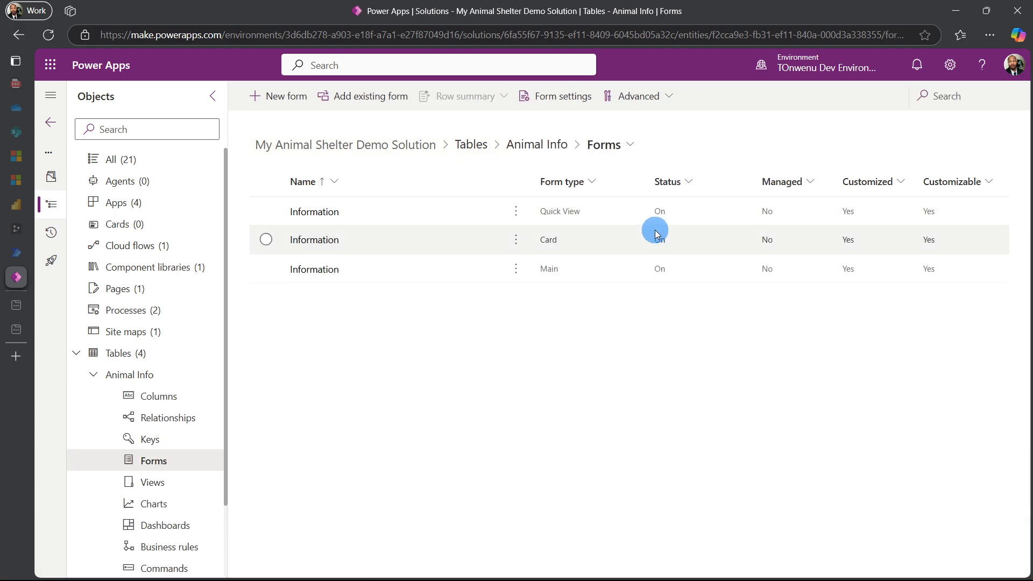
click(329, 273)
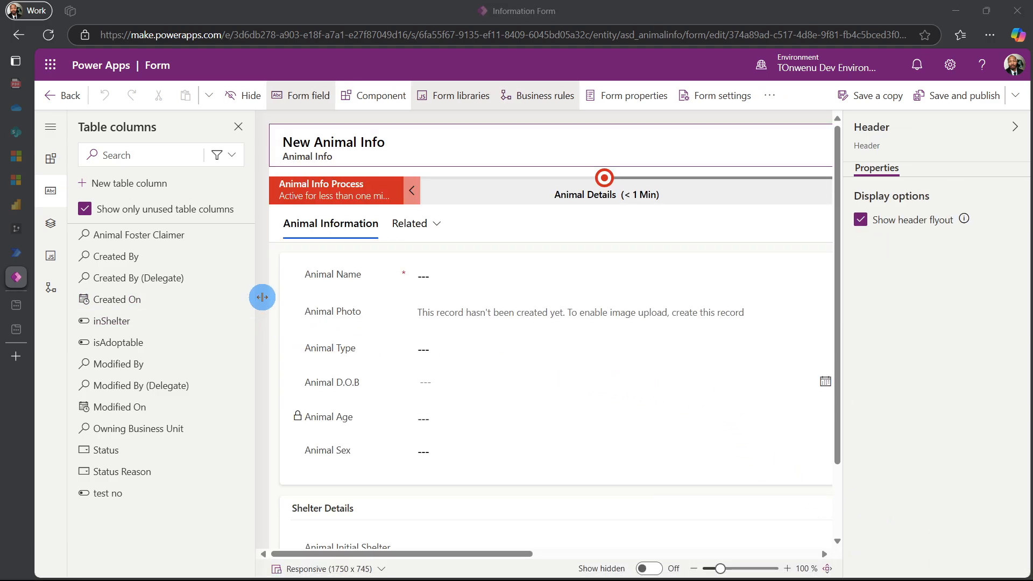
Add a 1-column tab labelled Animal Manager, named ans_AnimalManagerTab, to the form
click(412, 226)
click(540, 229)
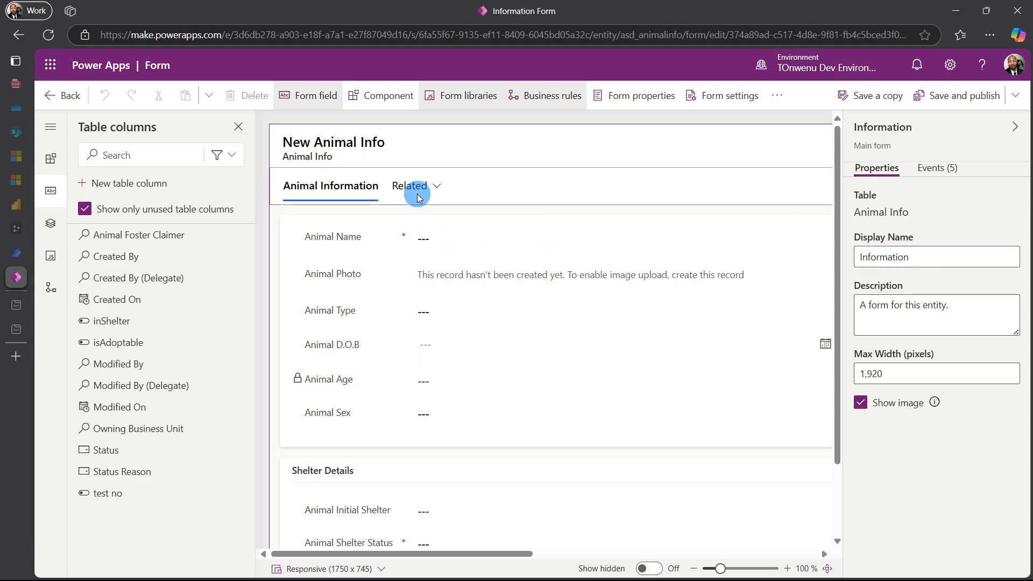
click(51, 160)
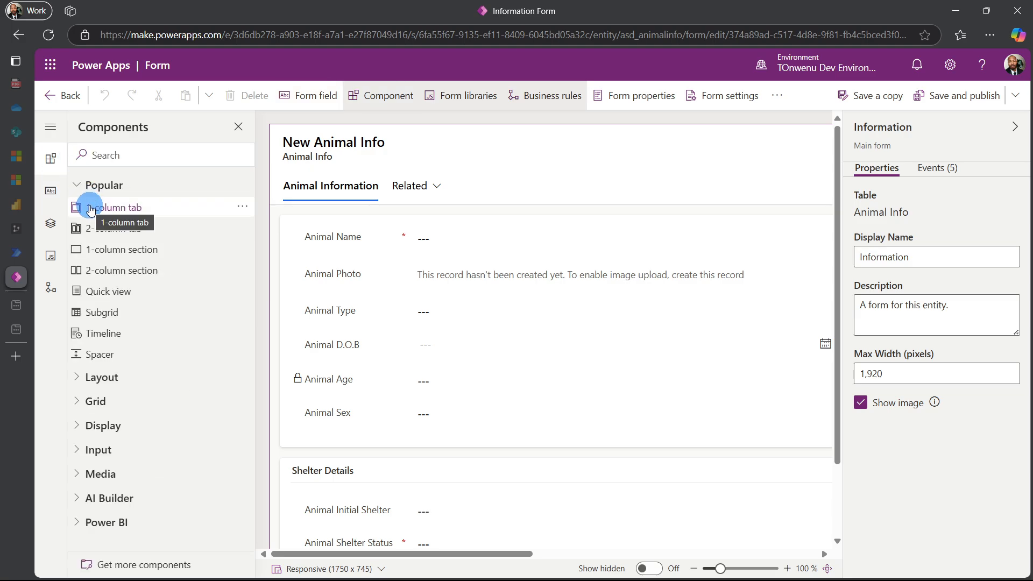
click(91, 209)
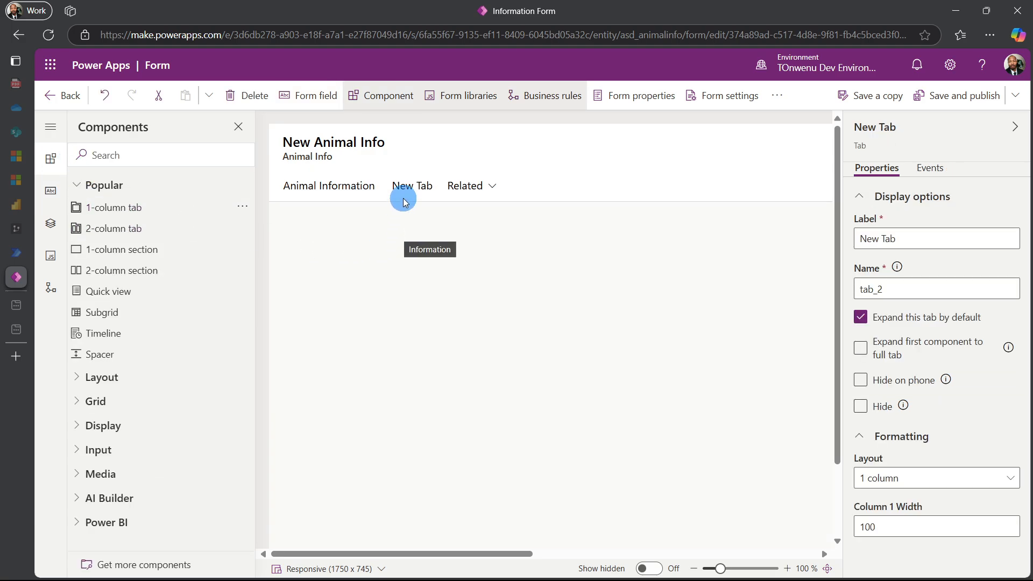
click(407, 187)
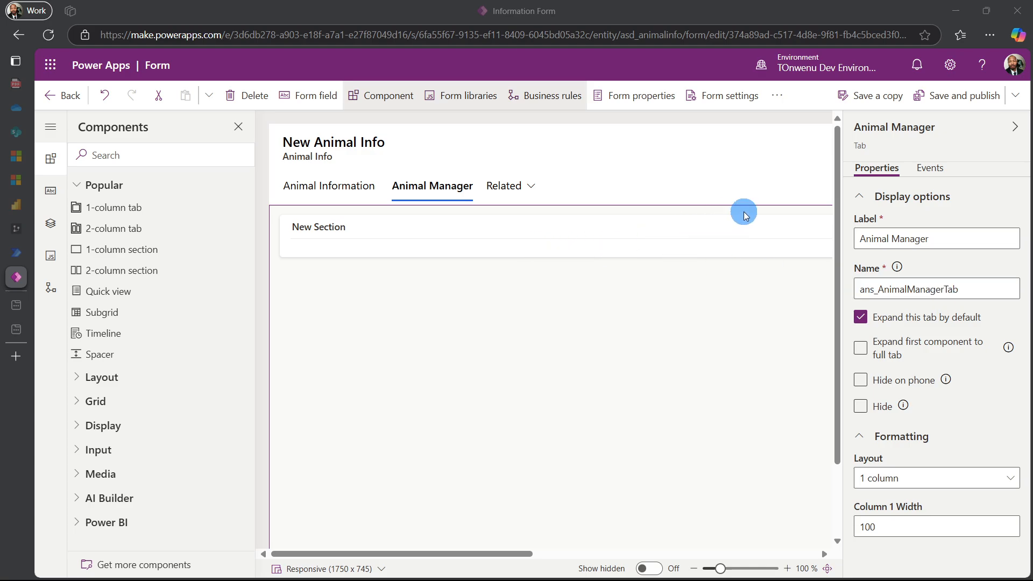
Save and publish the form and reopen it in the classic form editor
click(947, 100)
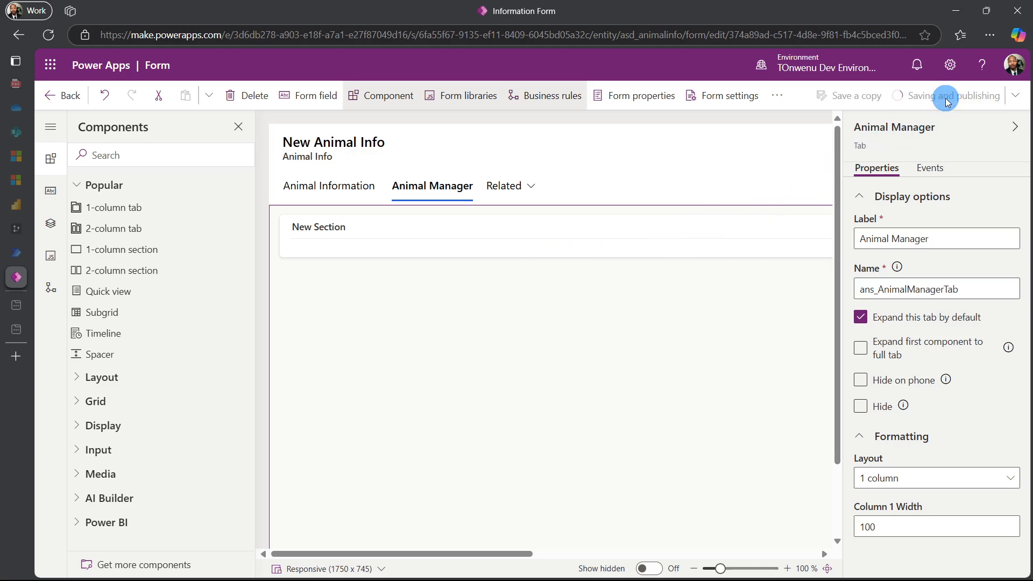
click(871, 240)
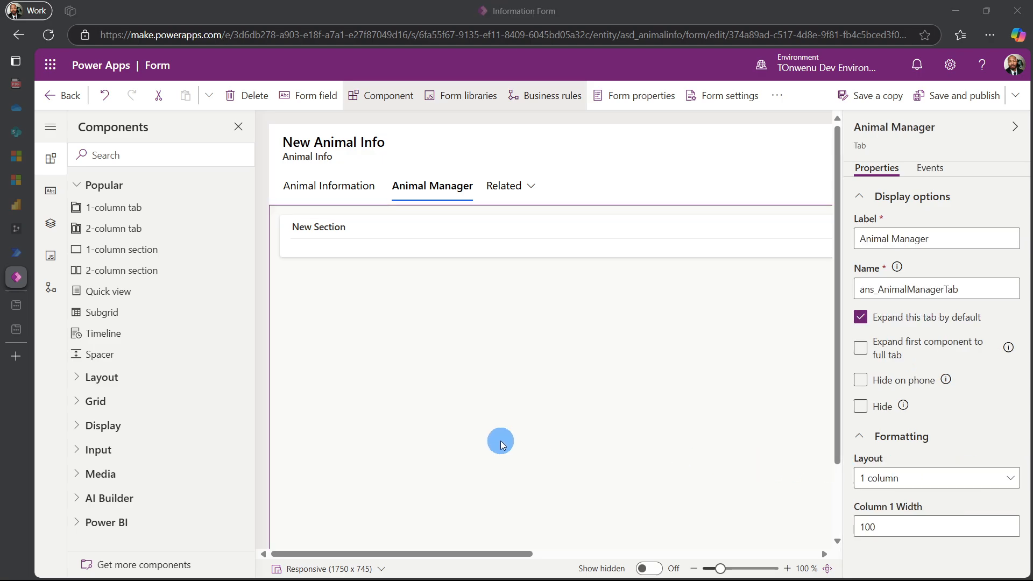
click(777, 96)
click(792, 123)
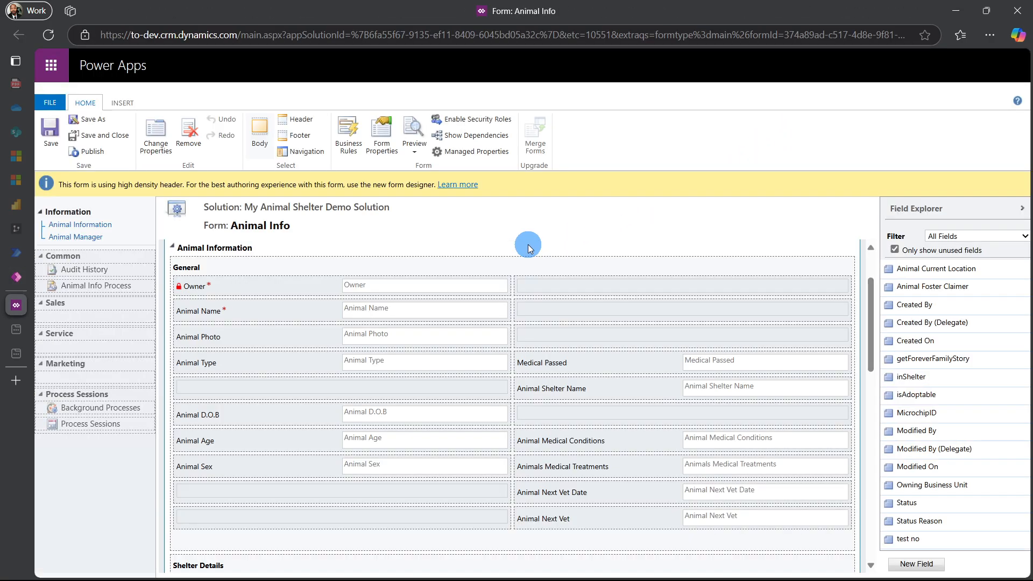
Hide the label of the New Section in the Animal Manager tab through its section properties
click(68, 239)
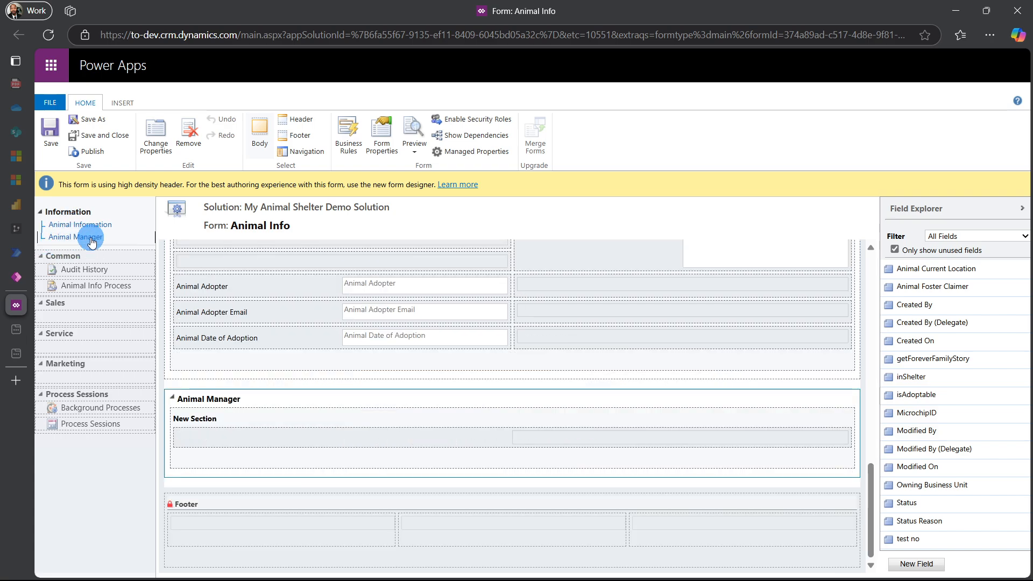
click(327, 424)
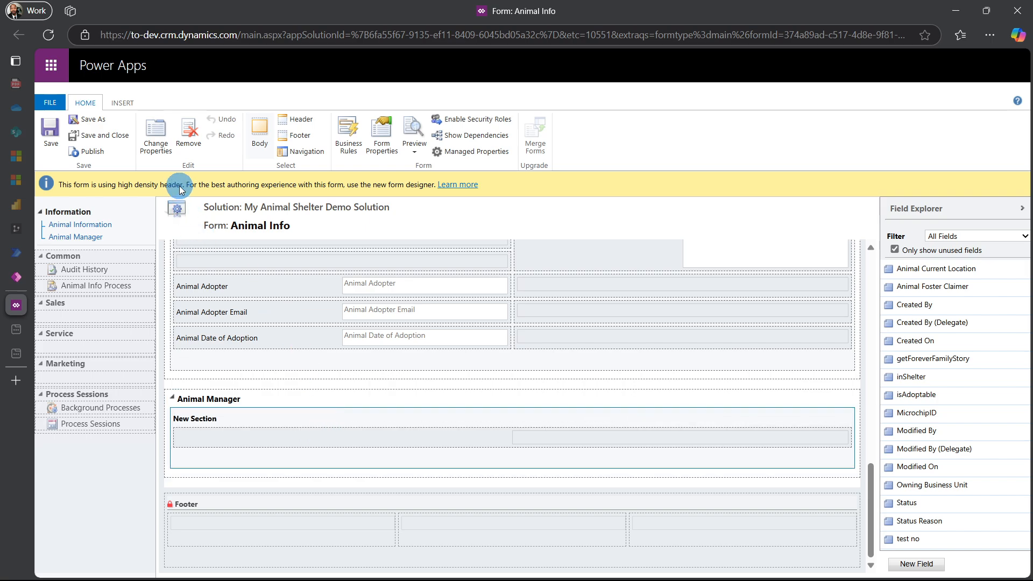
click(156, 135)
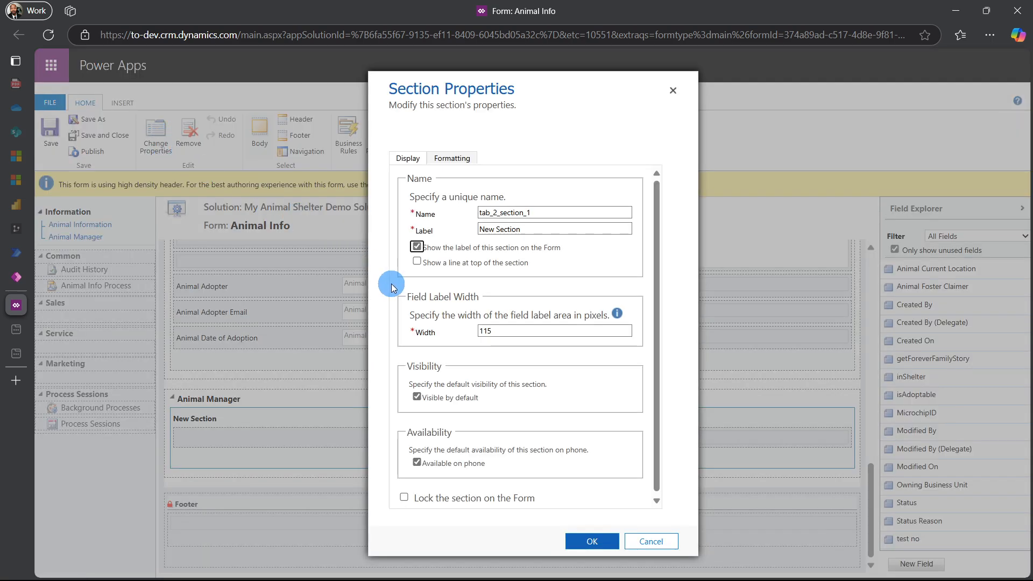
click(417, 246)
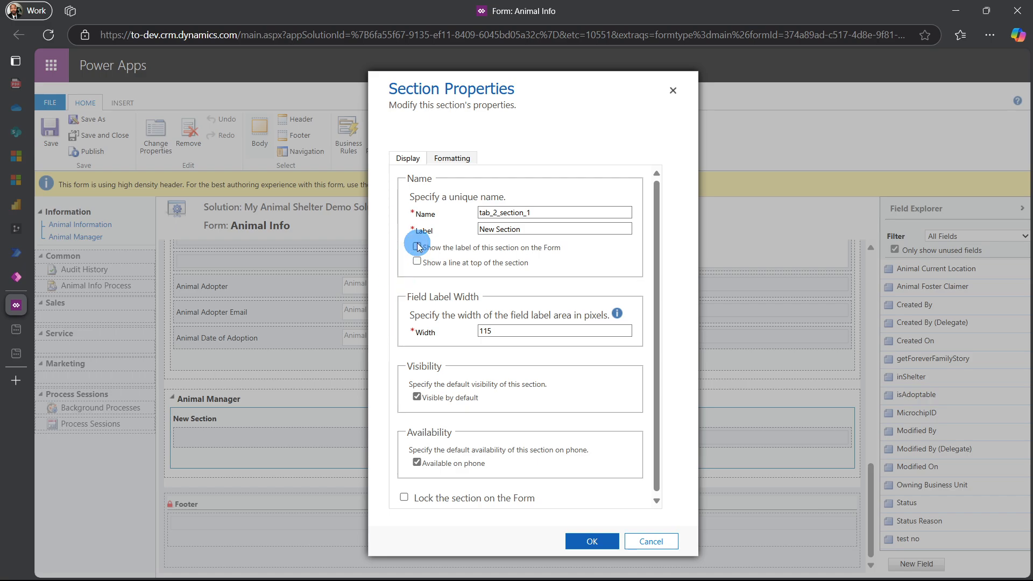
click(601, 542)
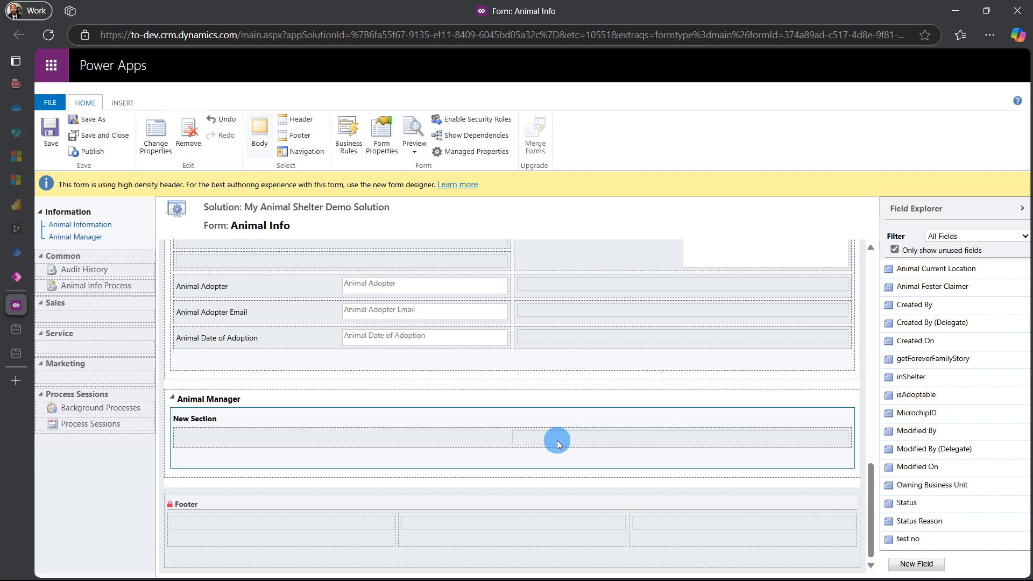
List all fields and add the Animal Name field to the Animal Manager section
click(895, 250)
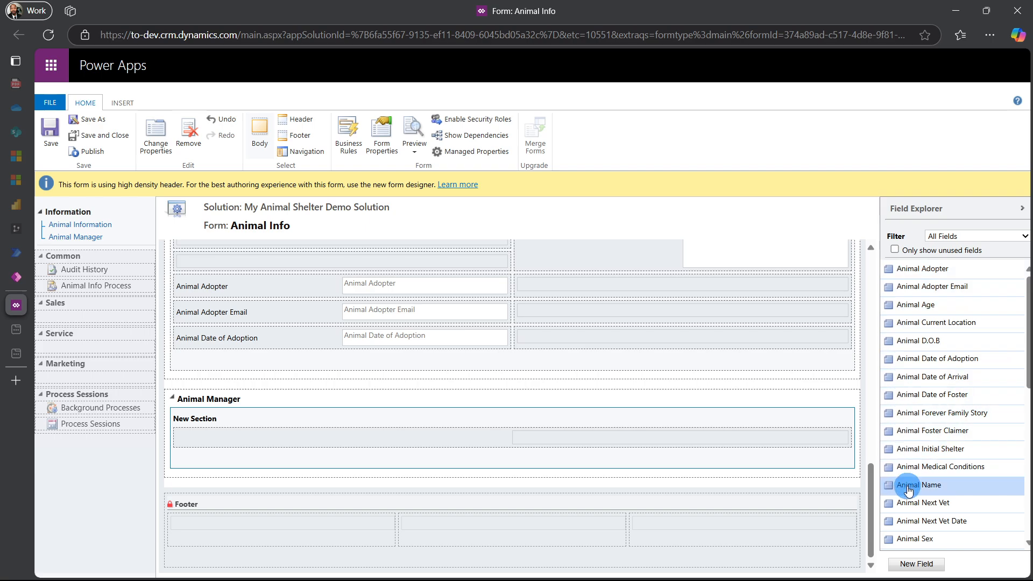
drag(909, 486, 650, 442)
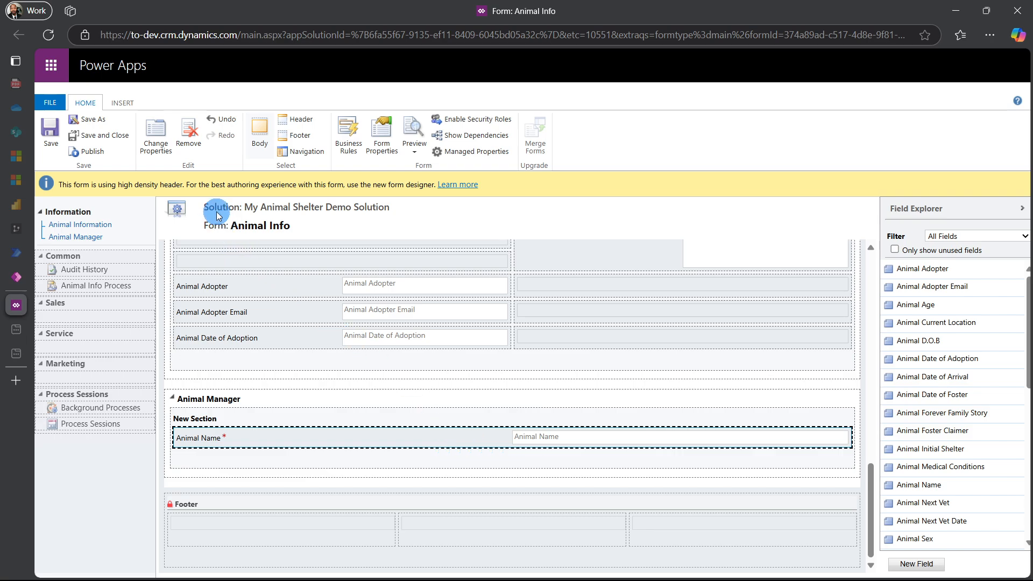
Hide the Animal Name field's label and add the Canvas app control to the field
click(154, 144)
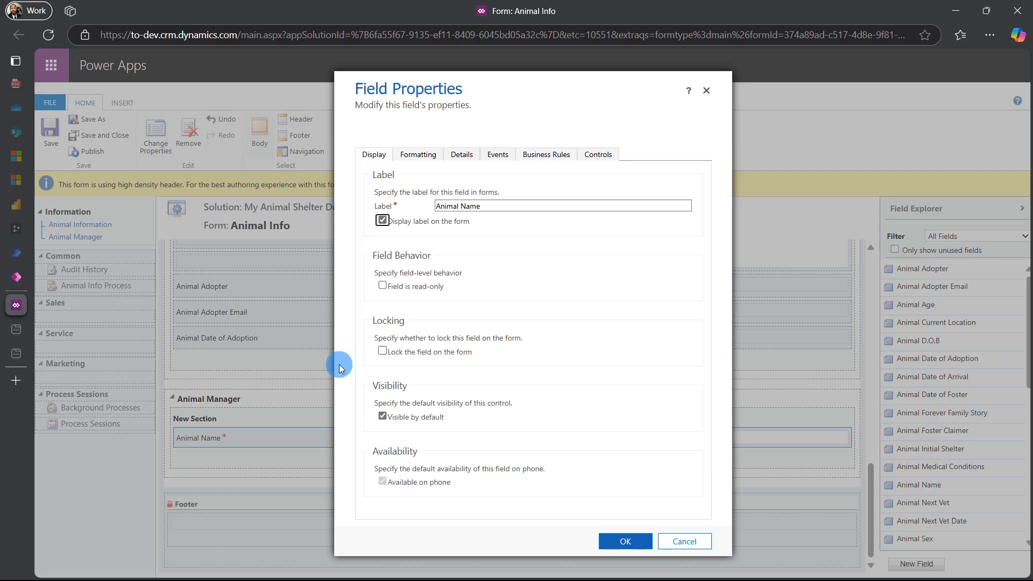
click(383, 223)
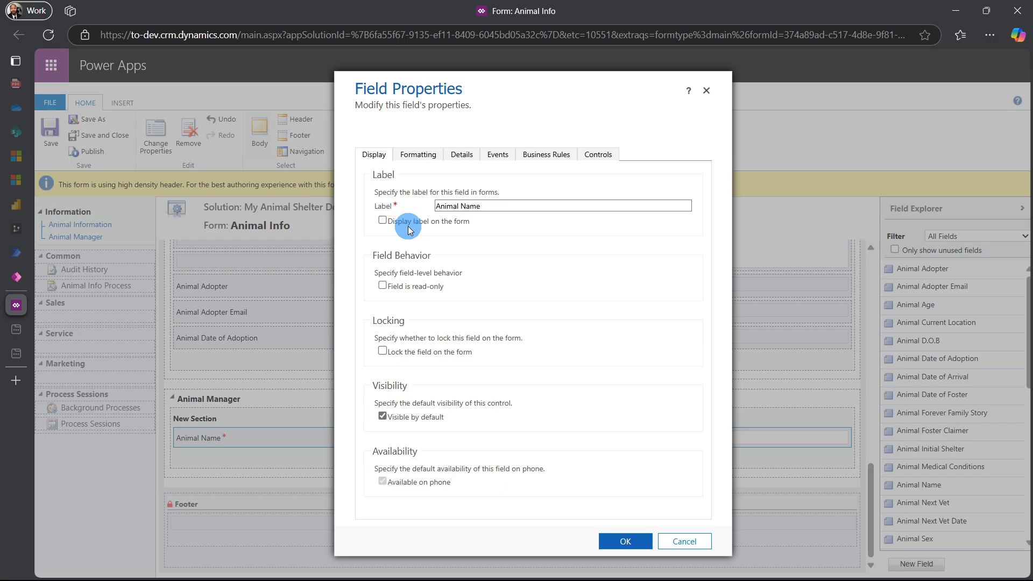
click(595, 161)
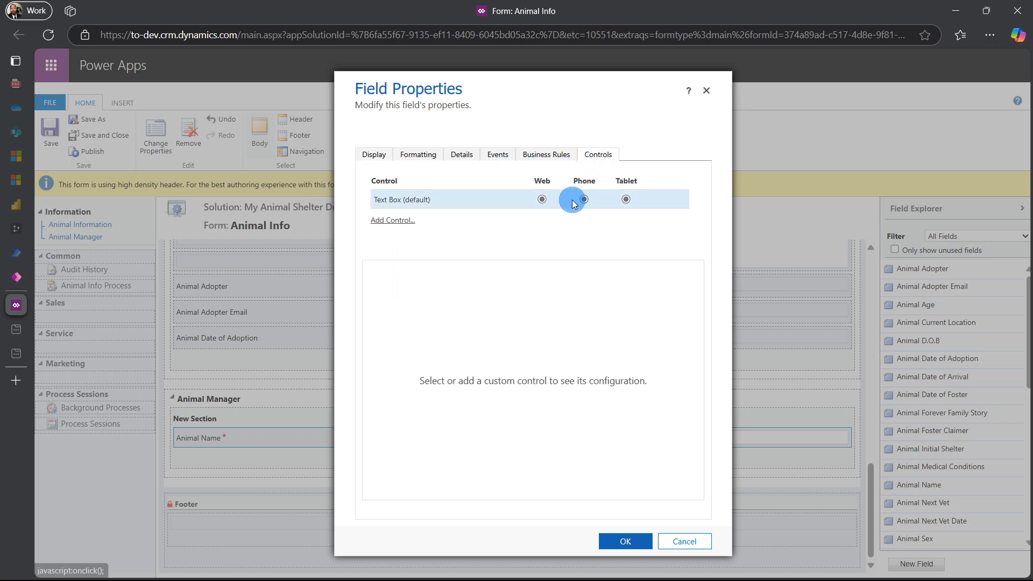
click(412, 229)
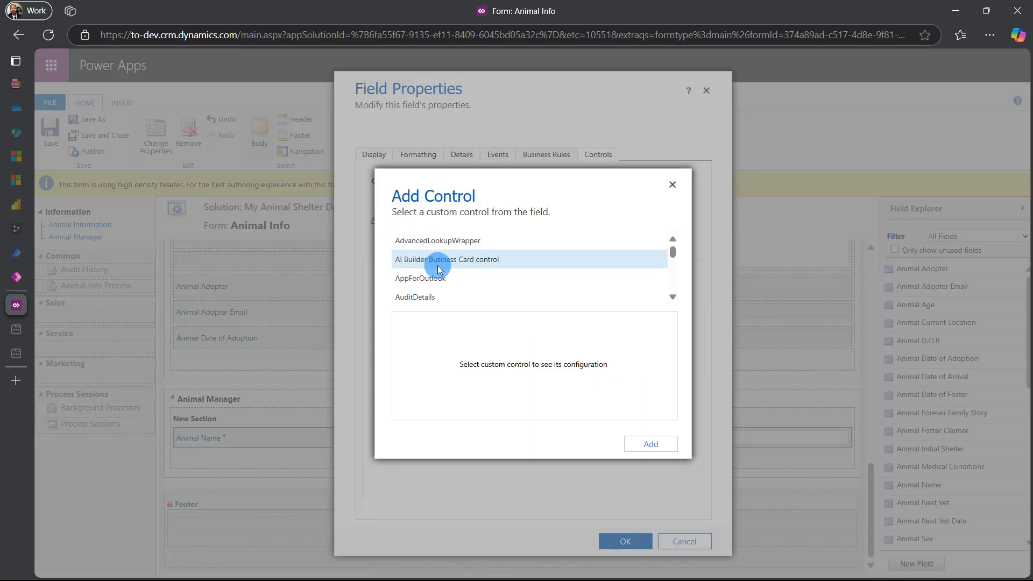
scroll(437, 269, down, 3)
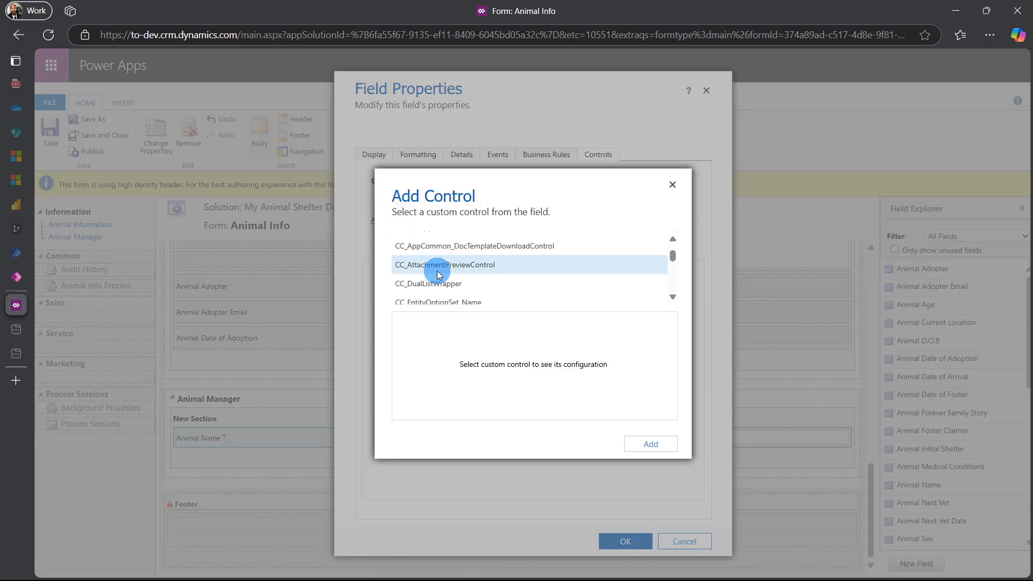
scroll(437, 272, up, 3)
click(425, 297)
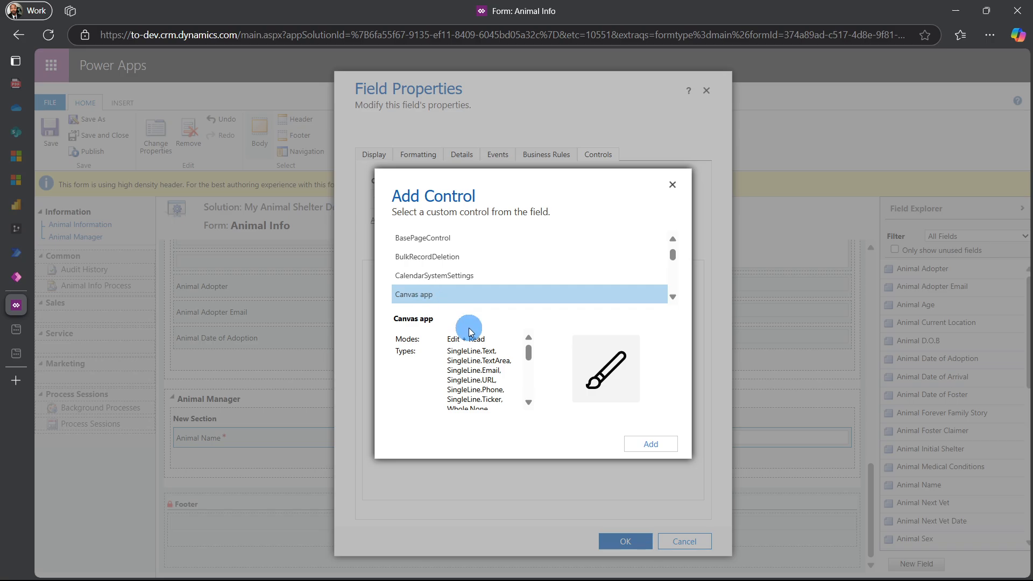
click(649, 445)
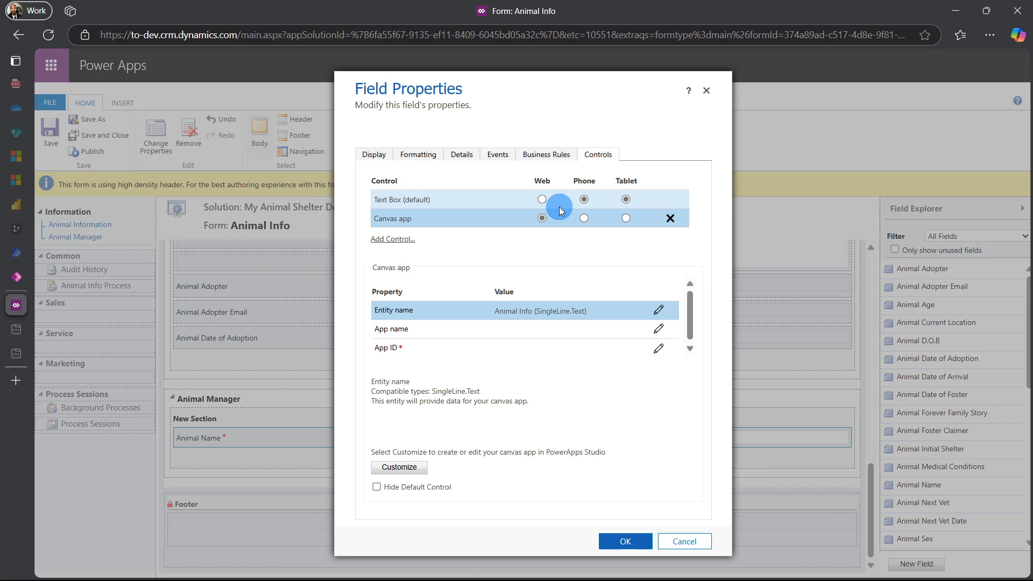
Use the Canvas app control for web, phone and tablet
click(584, 218)
click(625, 218)
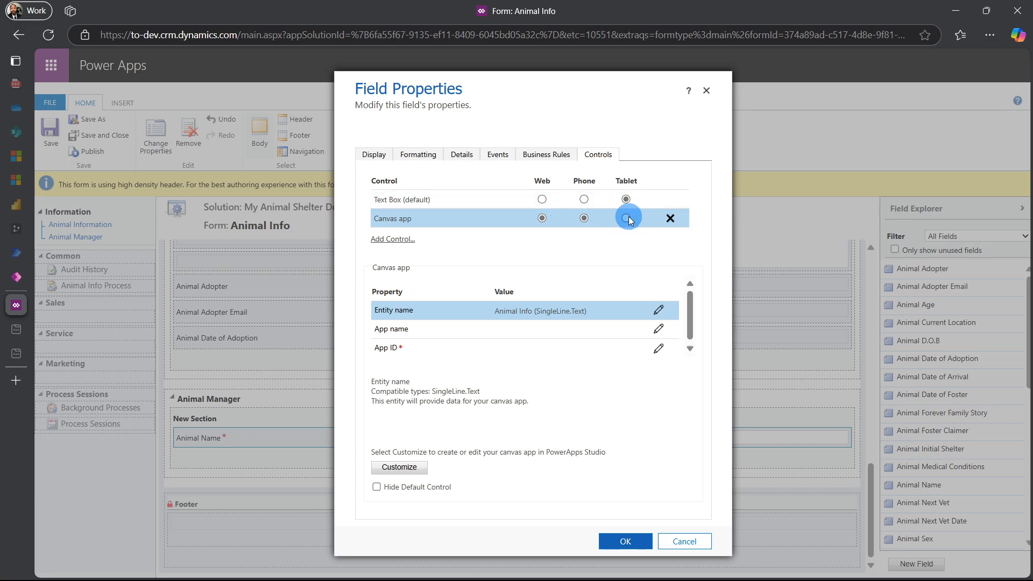
click(538, 227)
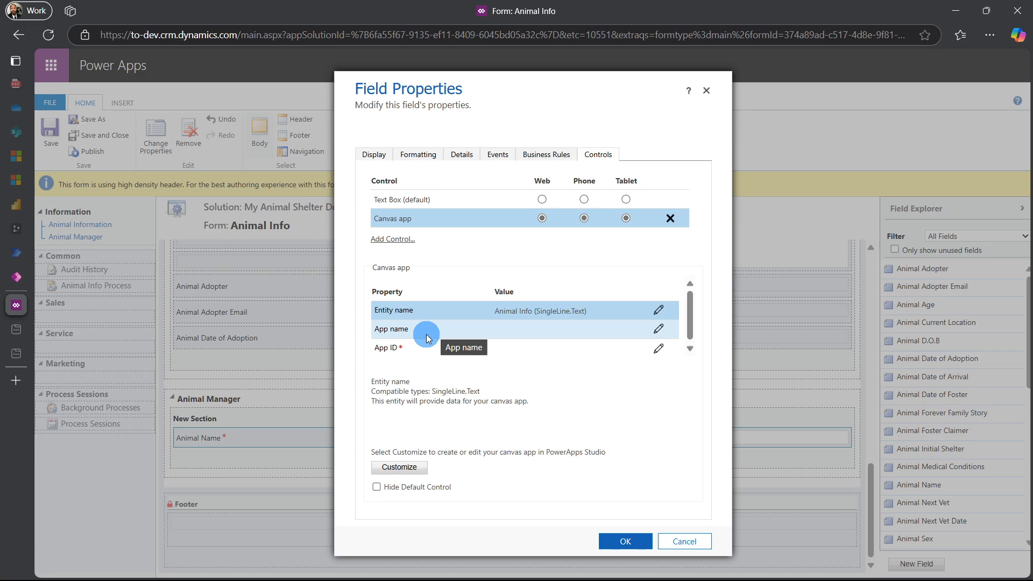
Keep the Canvas app's App name property bound to its generated static value
click(657, 330)
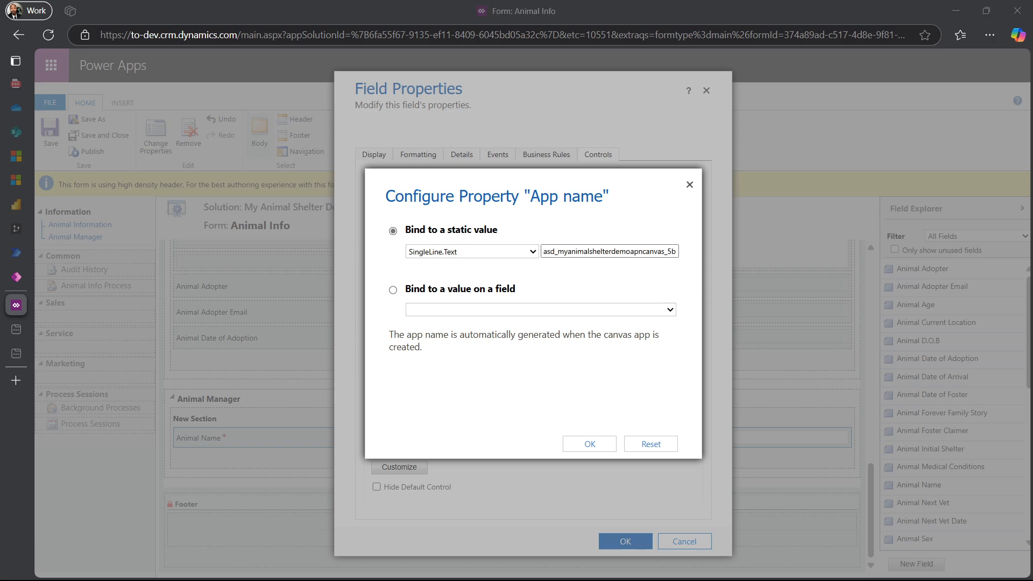
click(571, 253)
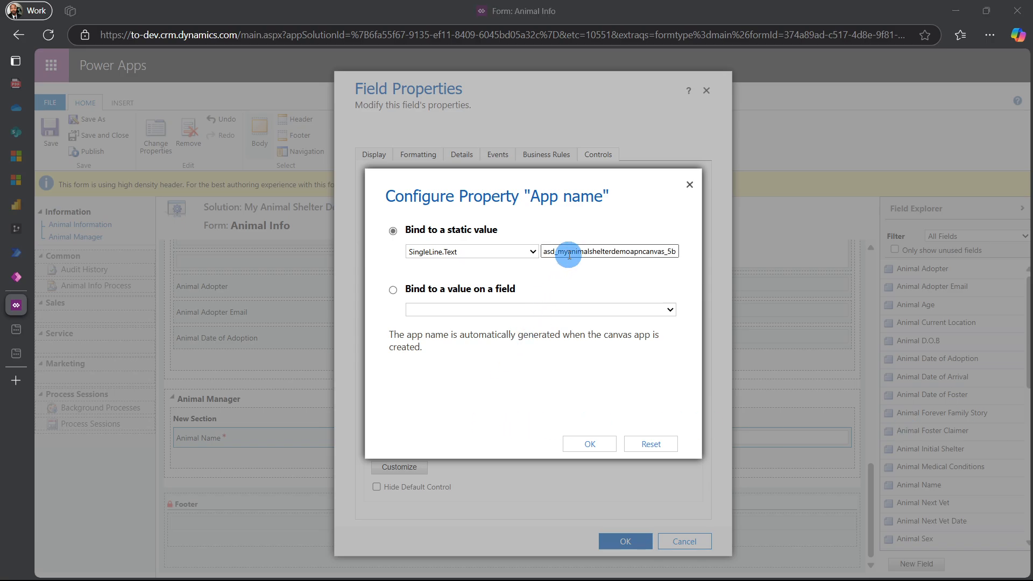
click(583, 448)
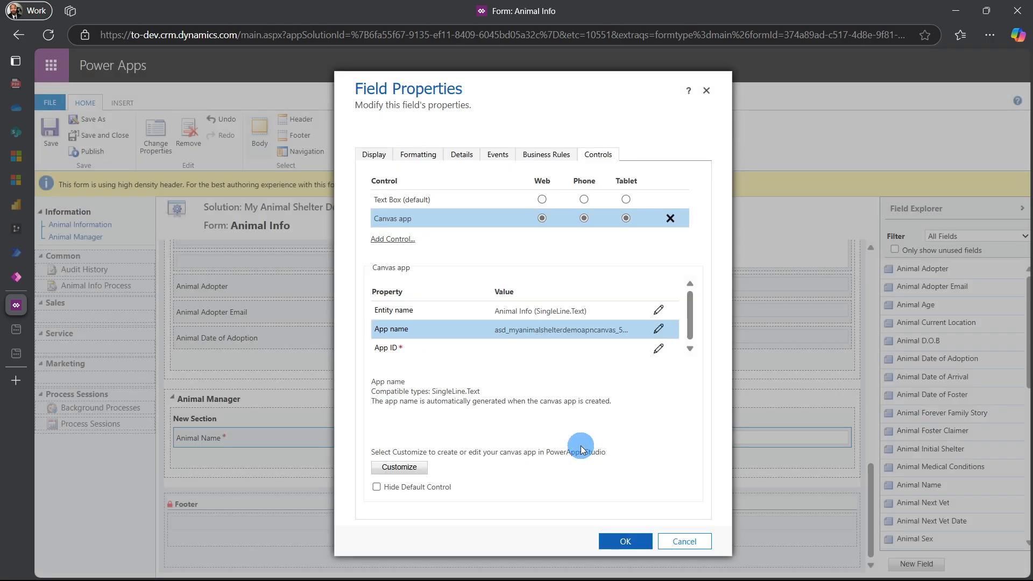
Set the App ID property to a static value by pasting the canvas app's ID
click(658, 351)
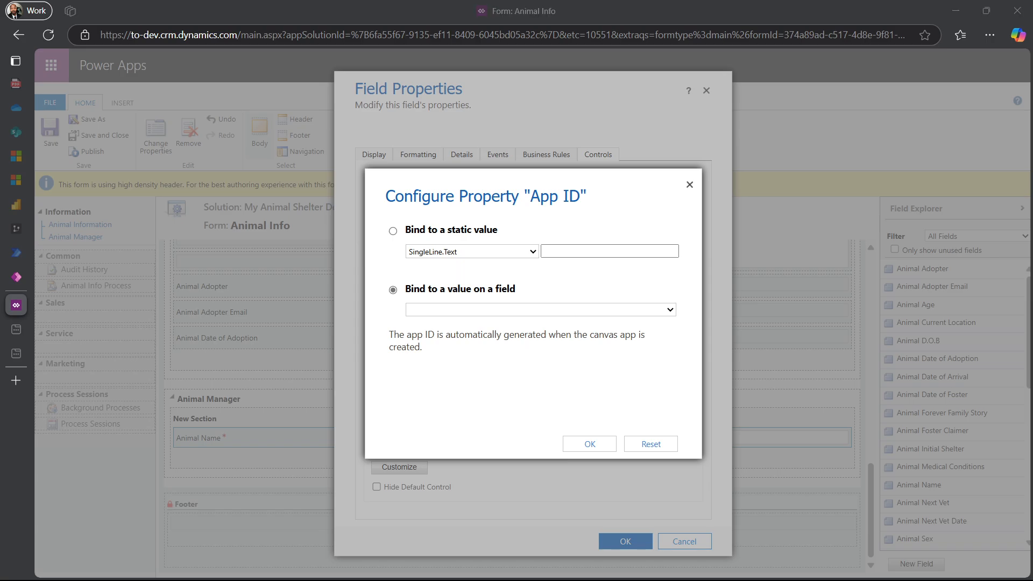
click(563, 254)
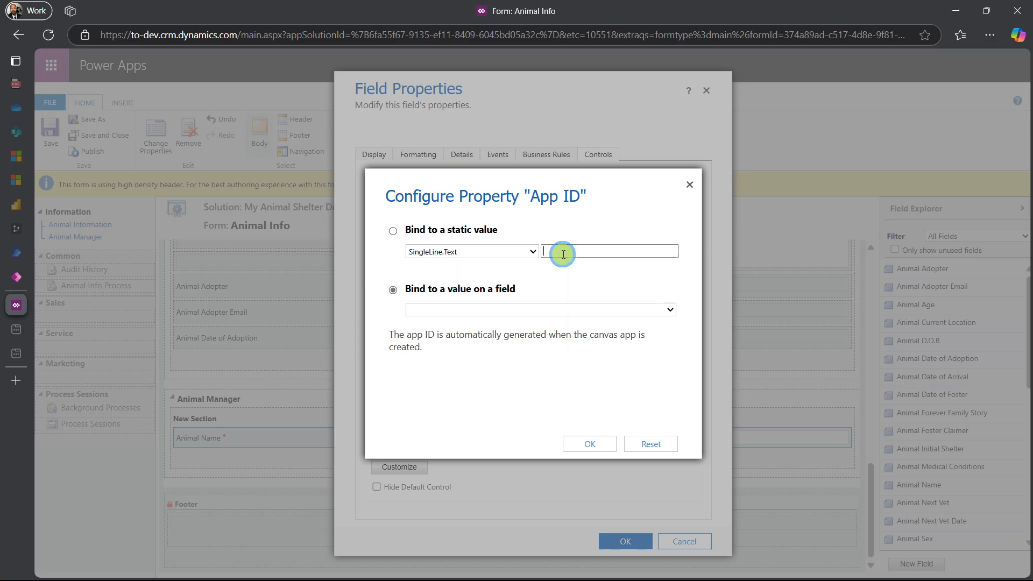
key(ctrl+v)
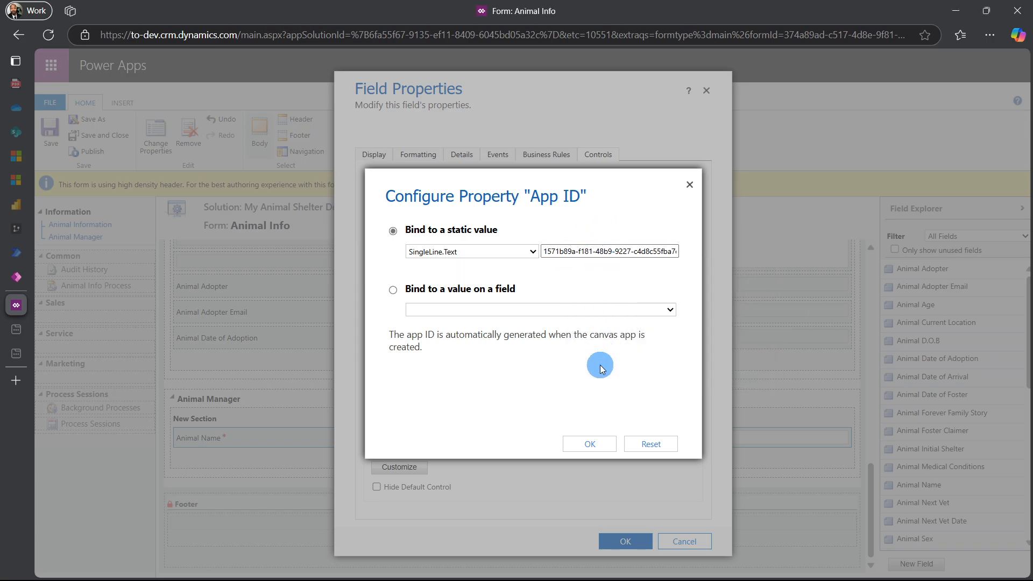
click(590, 448)
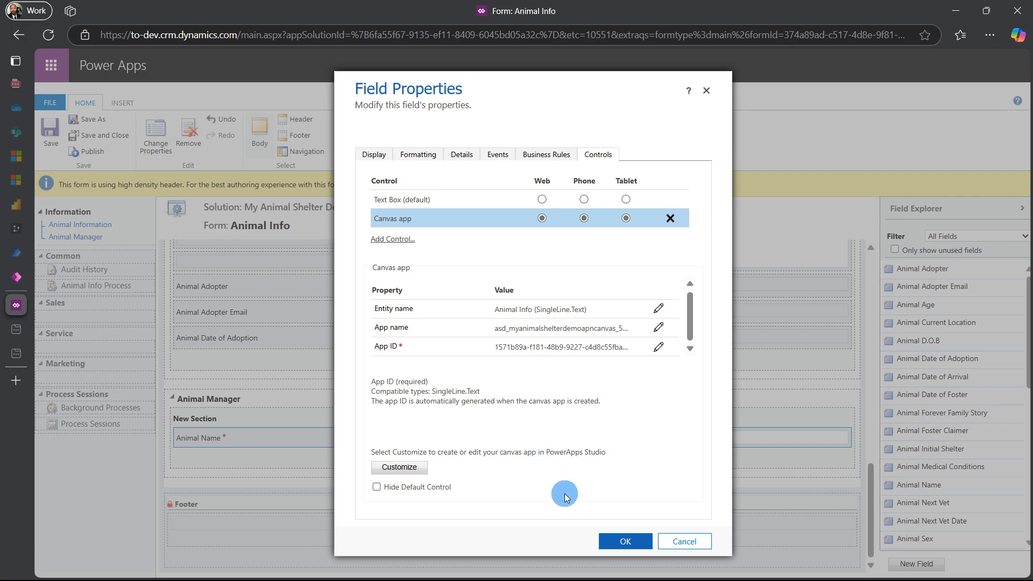
Close the field properties, then save and publish the form
click(616, 548)
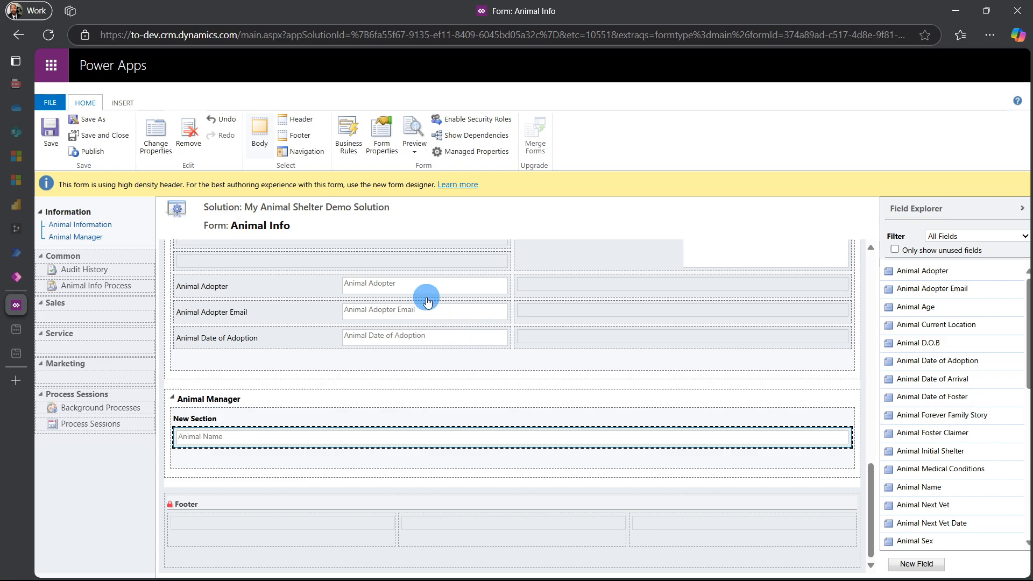
click(50, 133)
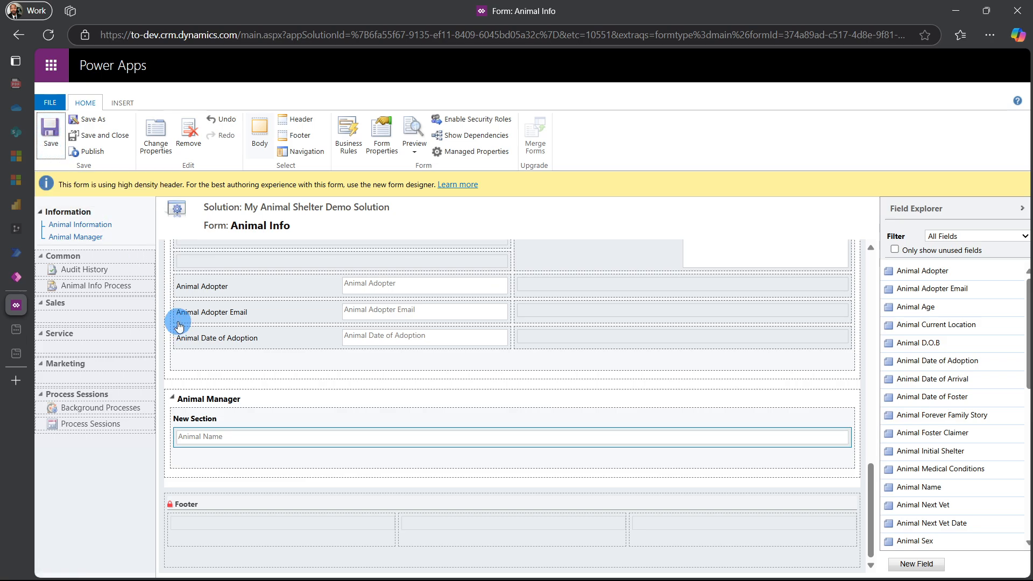
click(90, 152)
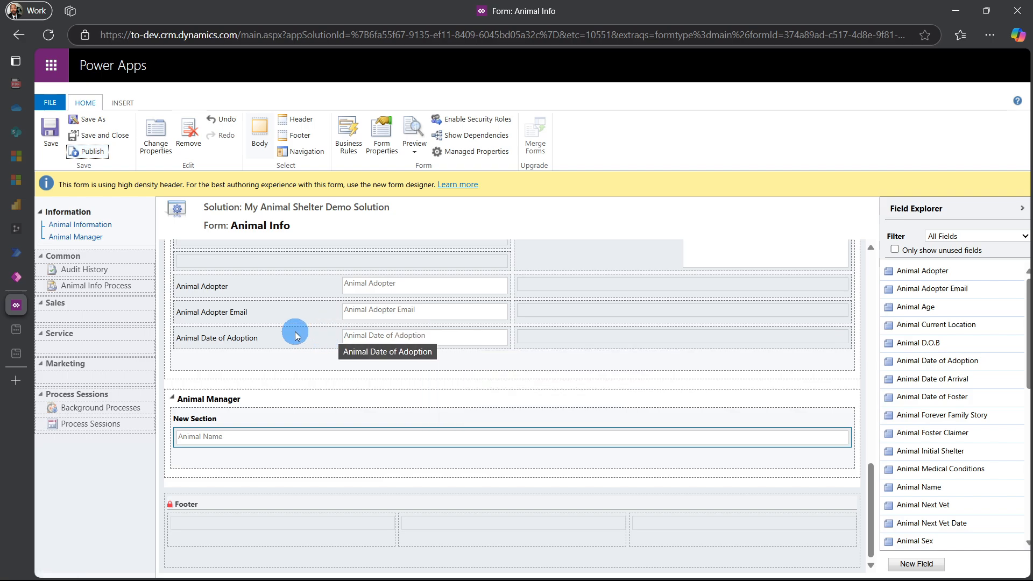
Close the classic editor tab and reload the form in the new form designer
mouse_move(17, 311)
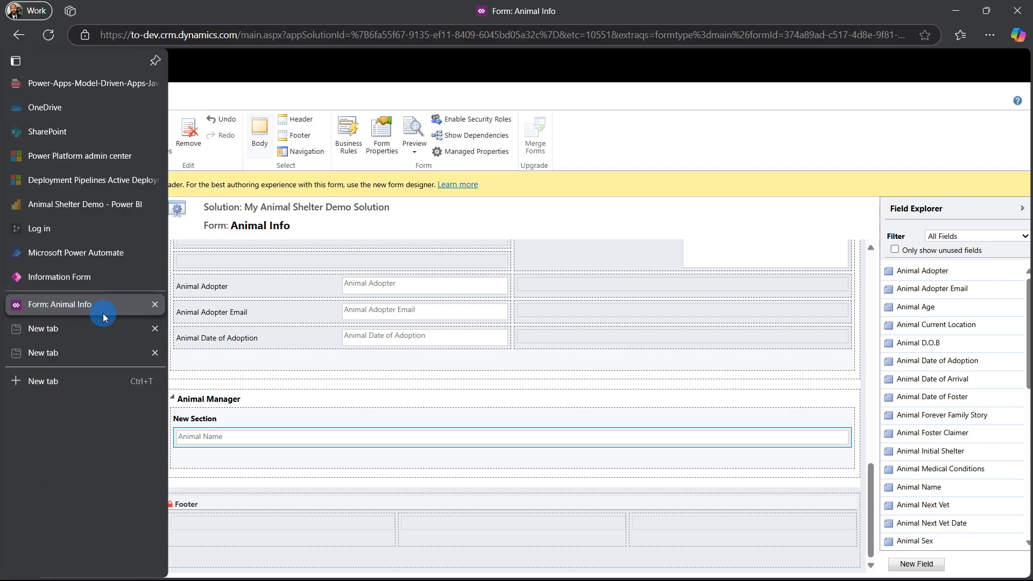
click(155, 307)
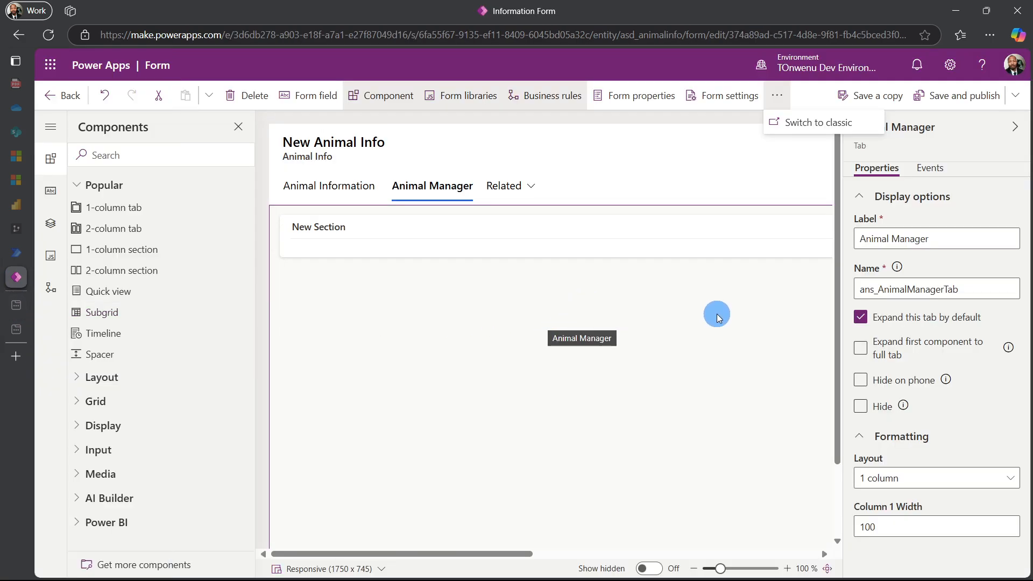
click(54, 38)
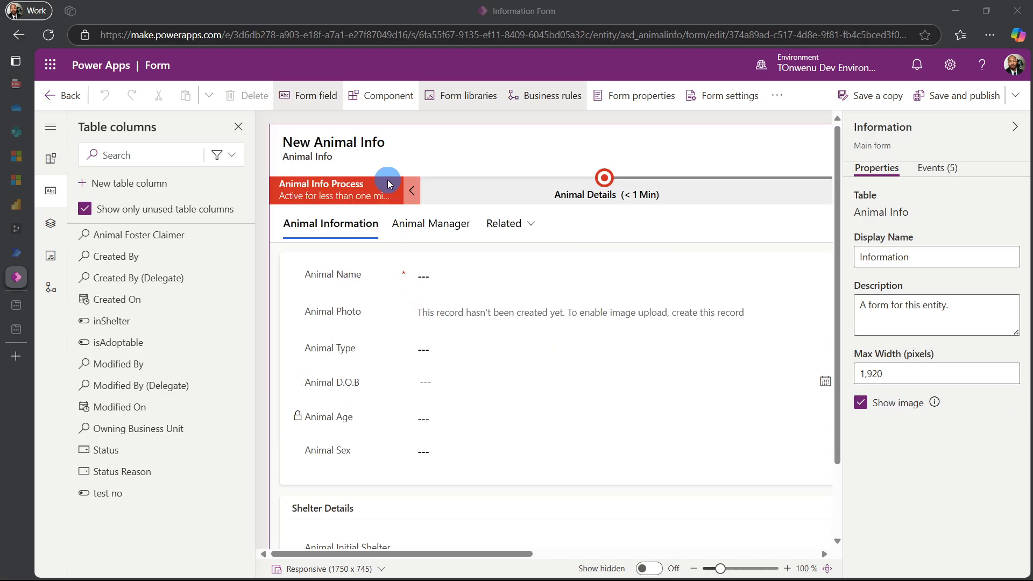
Open the Animal Manager tab and look through the embedded canvas app on the form
click(431, 225)
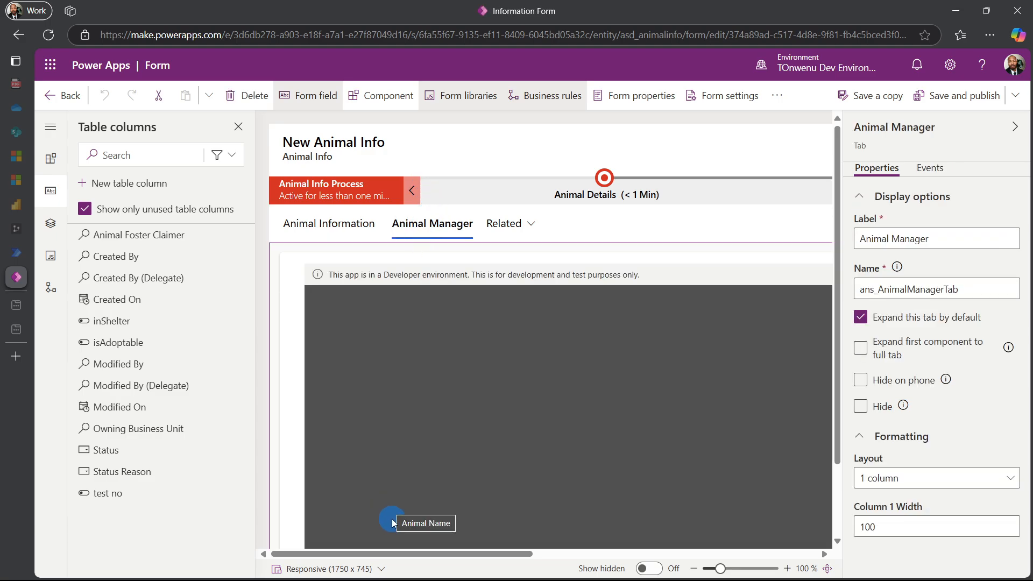
drag(395, 553, 440, 555)
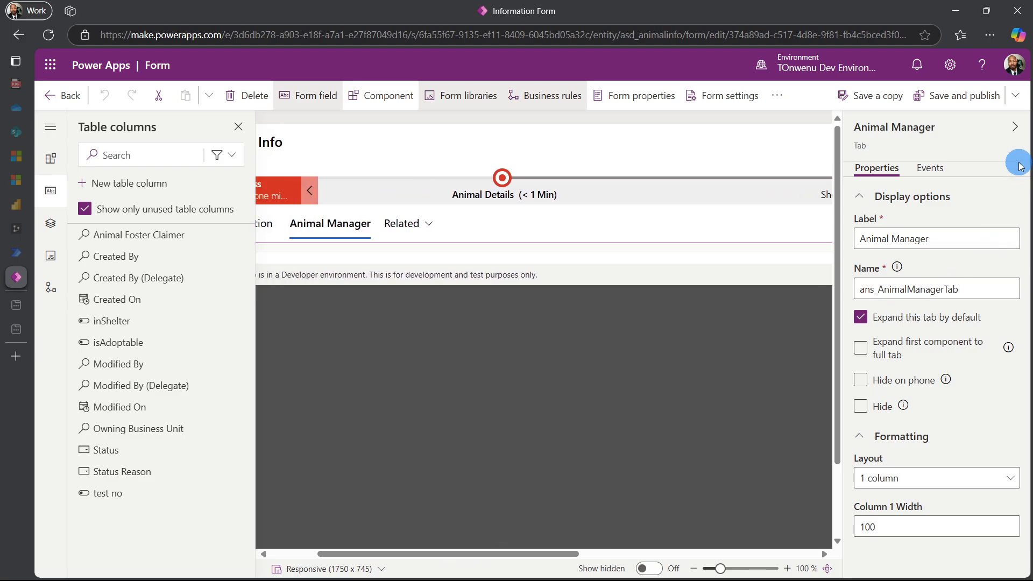
click(1013, 126)
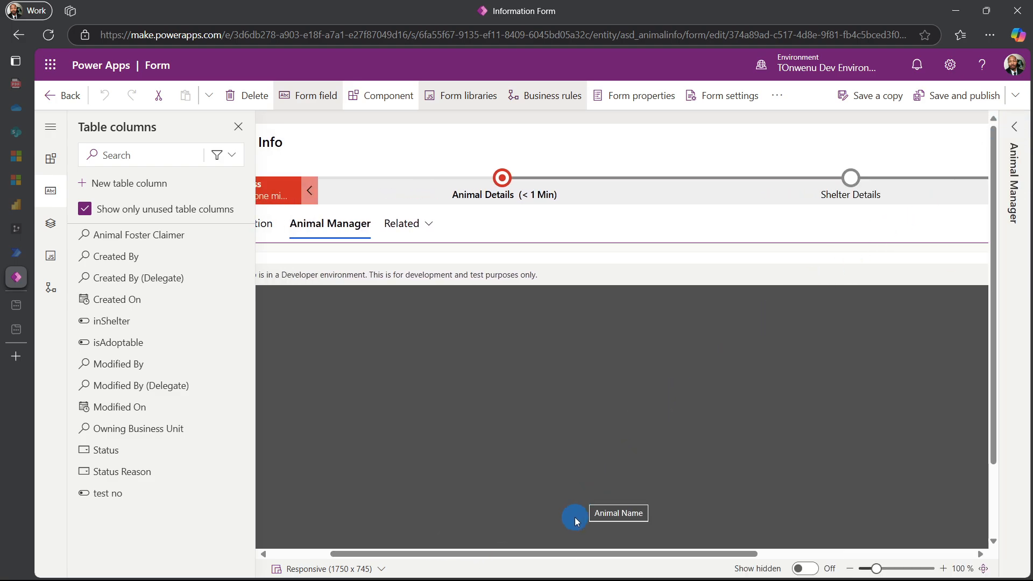
drag(565, 555, 358, 546)
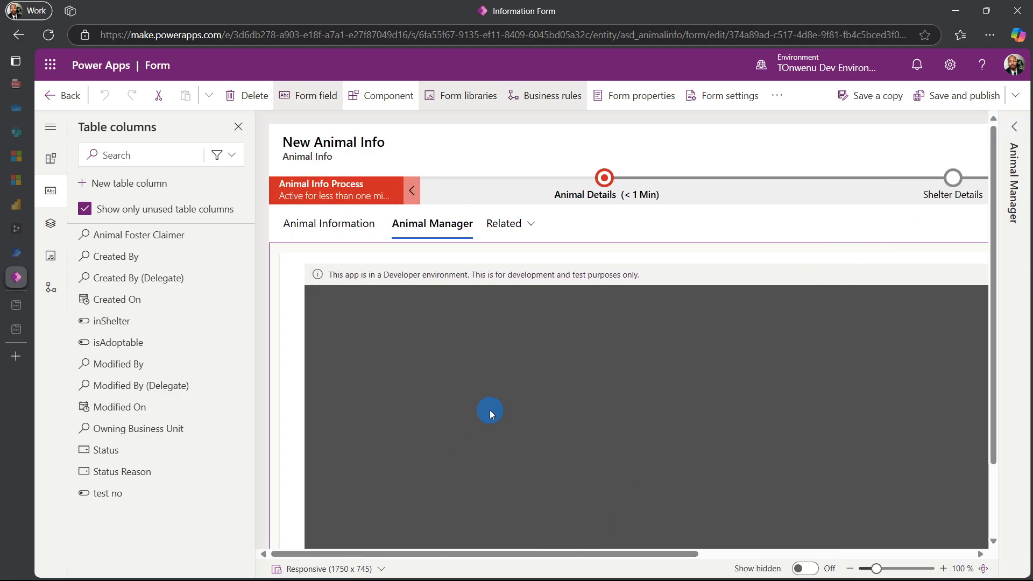
scroll(489, 413, down, 1)
scroll(491, 414, down, 5)
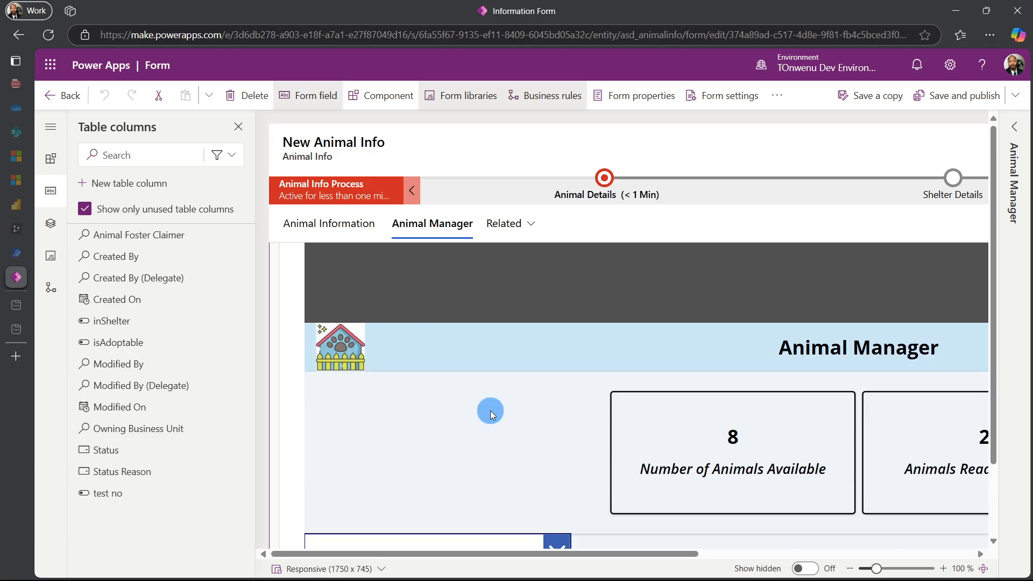
scroll(491, 413, down, 5)
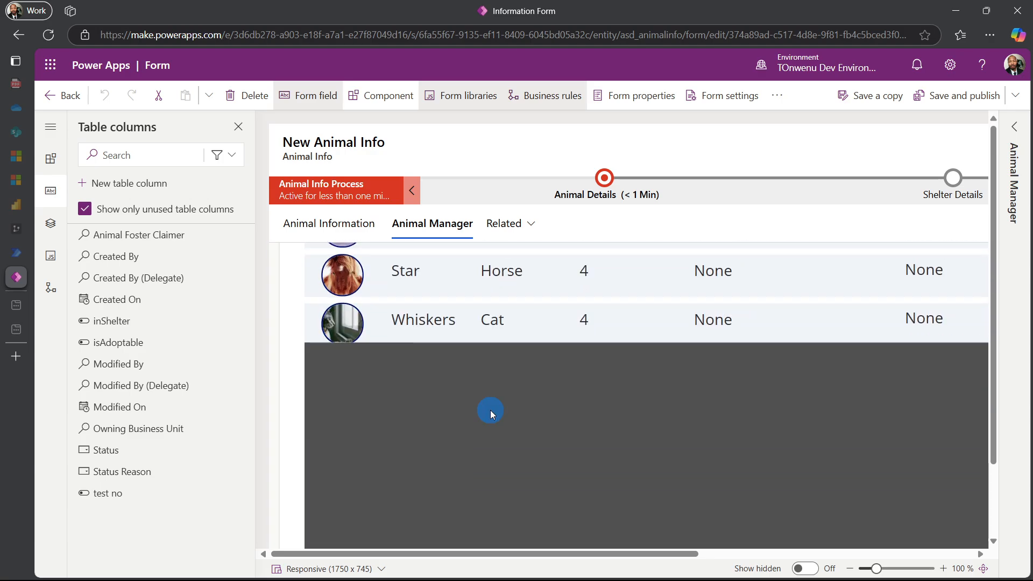
scroll(491, 412, up, 10)
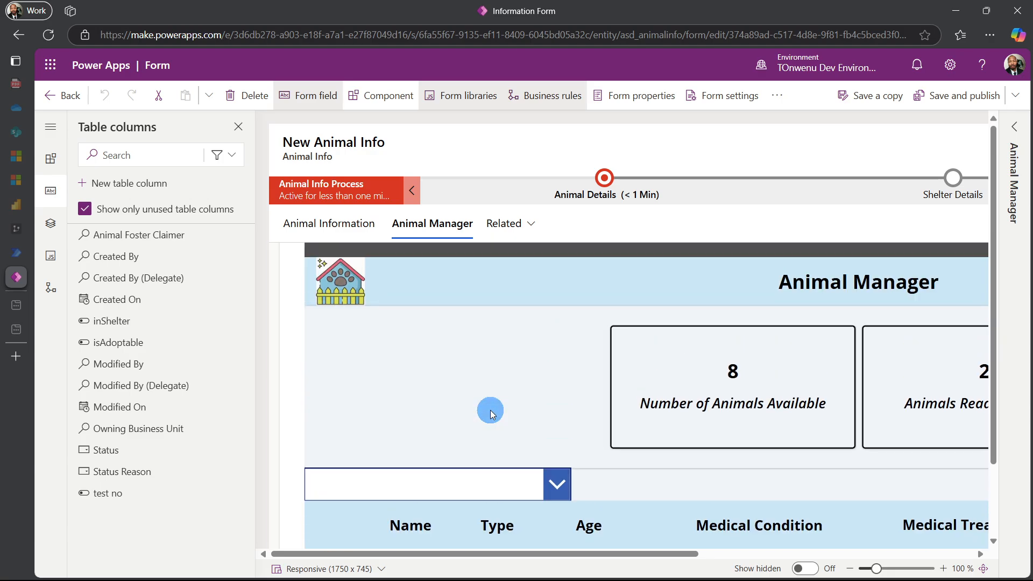
scroll(489, 411, down, 6)
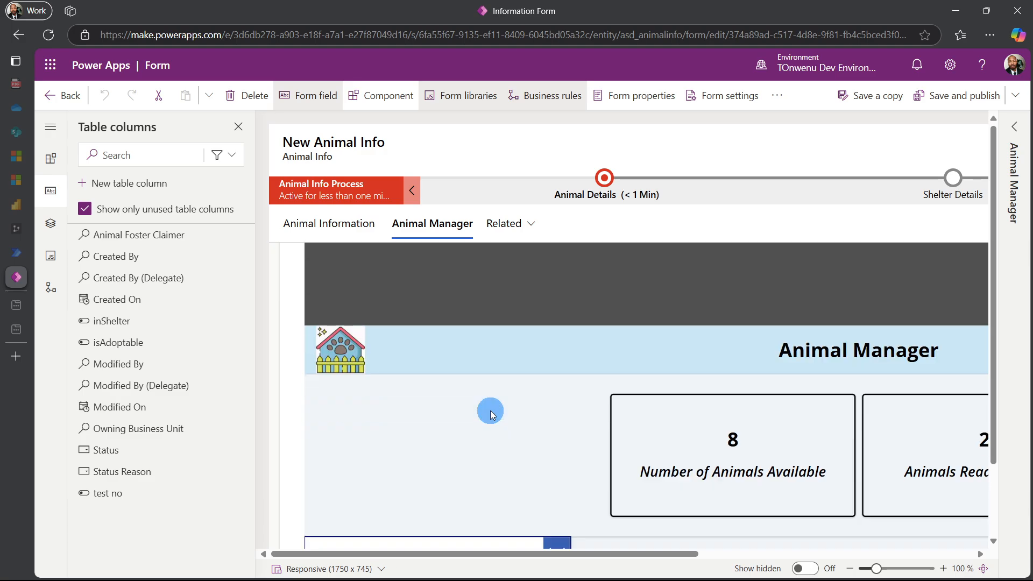
scroll(490, 413, down, 2)
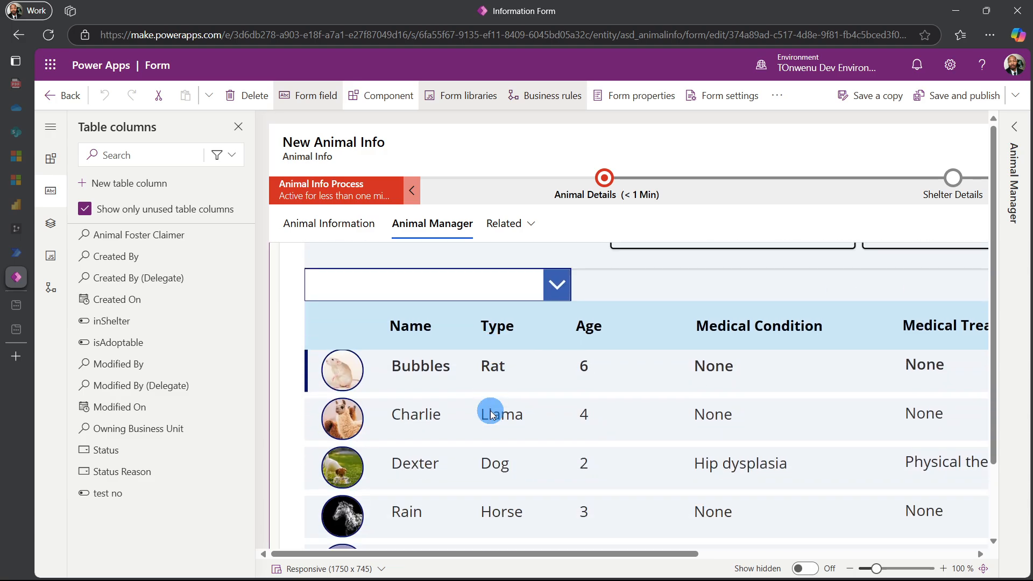
scroll(490, 413, down, 2)
scroll(491, 415, up, 2)
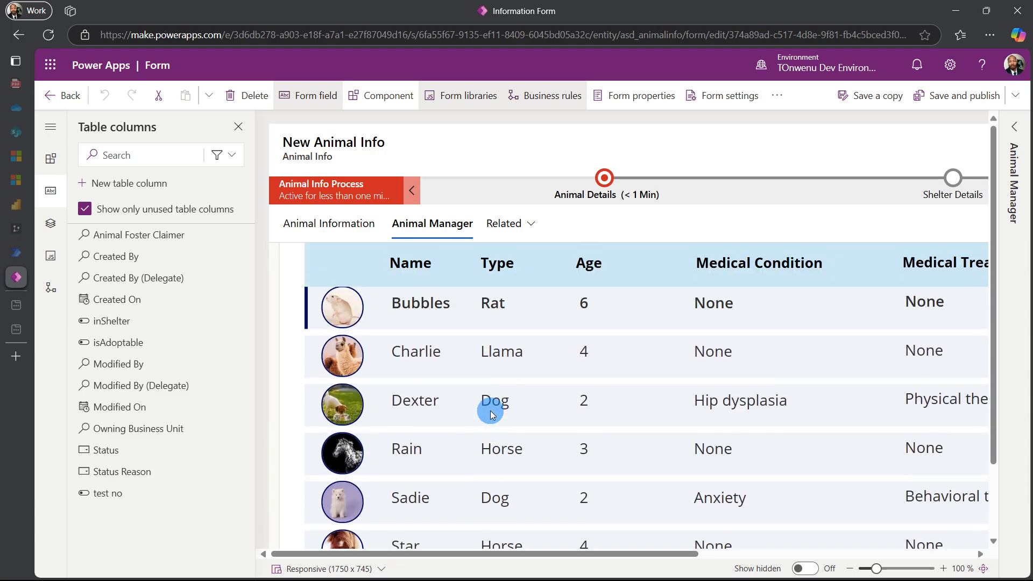
Save and publish the form
scroll(491, 414, up, 7)
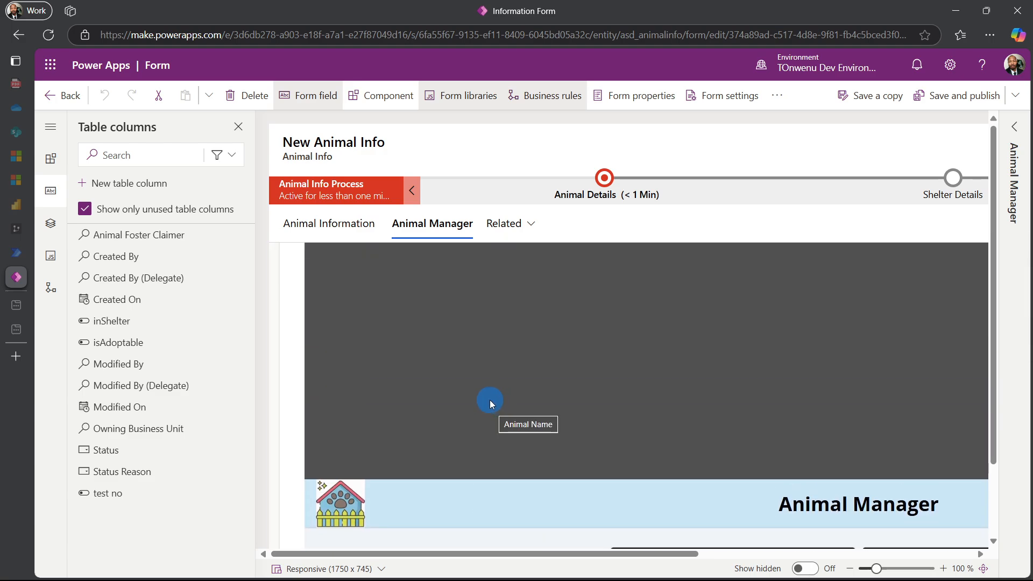
scroll(490, 404, down, 3)
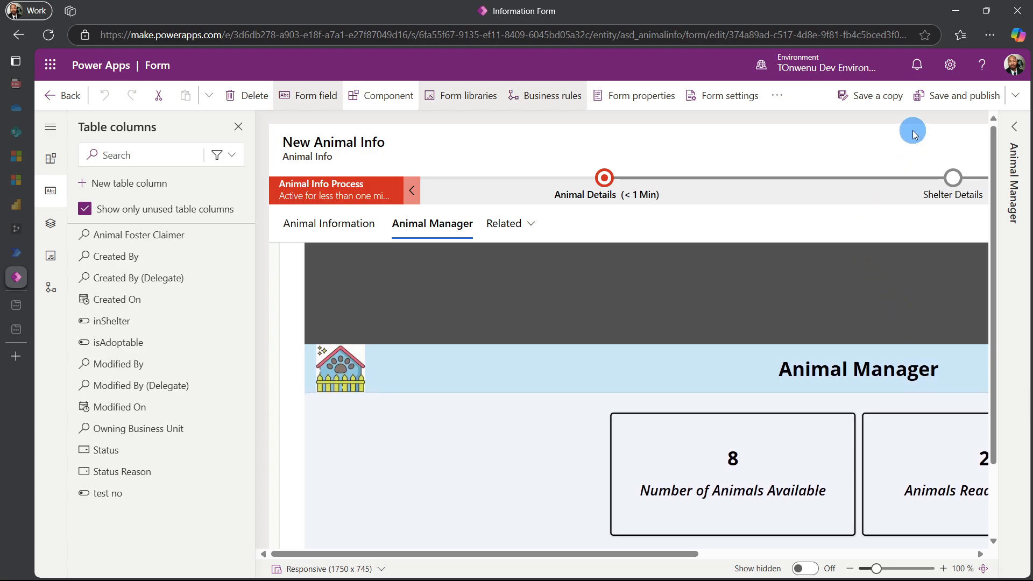
click(956, 103)
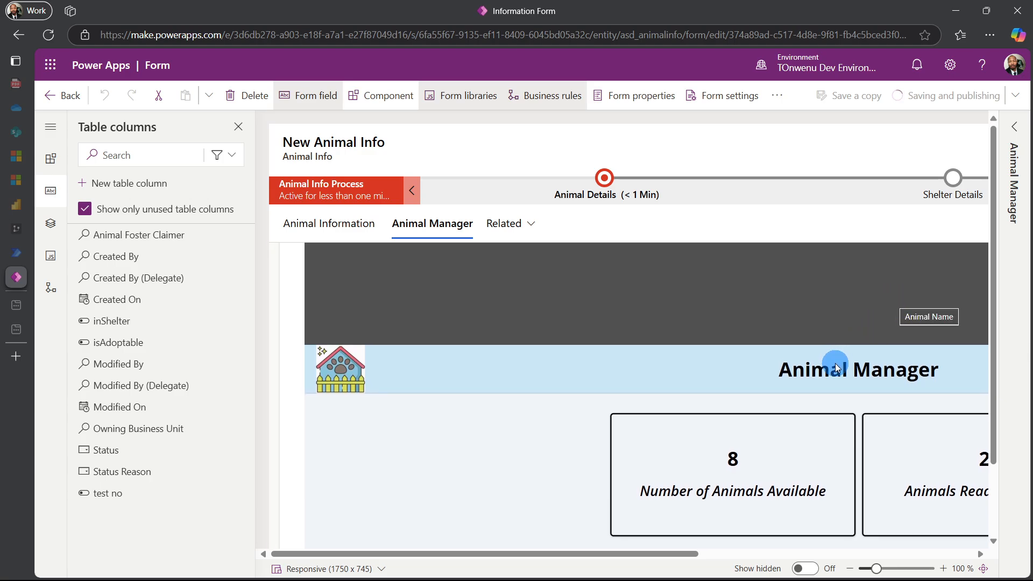
Leave the form designer and open the My Animal Shelter Demo App canvas app for editing from the My Animal Shelter Demo Solution
scroll(836, 367, down, 4)
scroll(836, 368, down, 5)
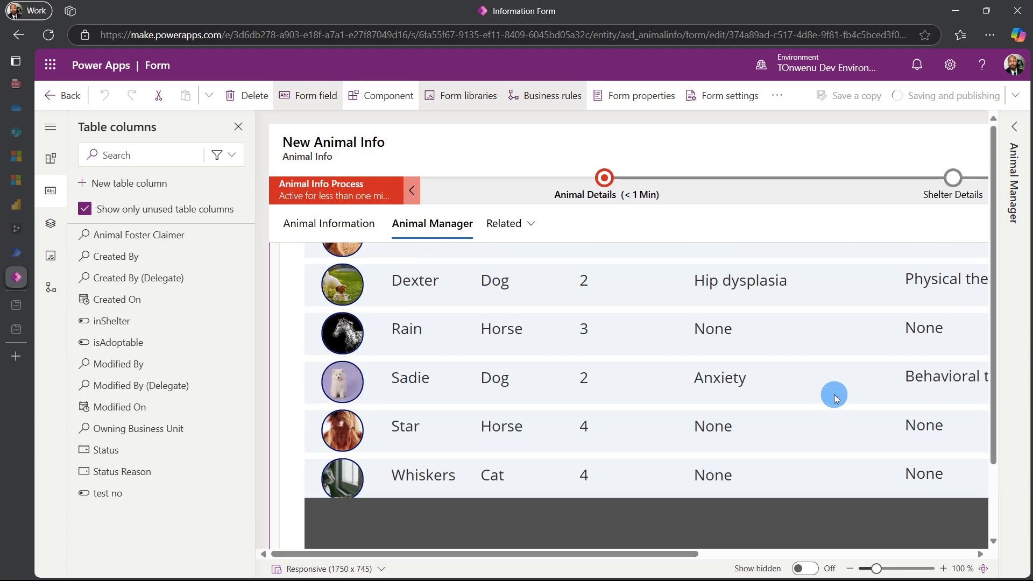
scroll(641, 376, up, 4)
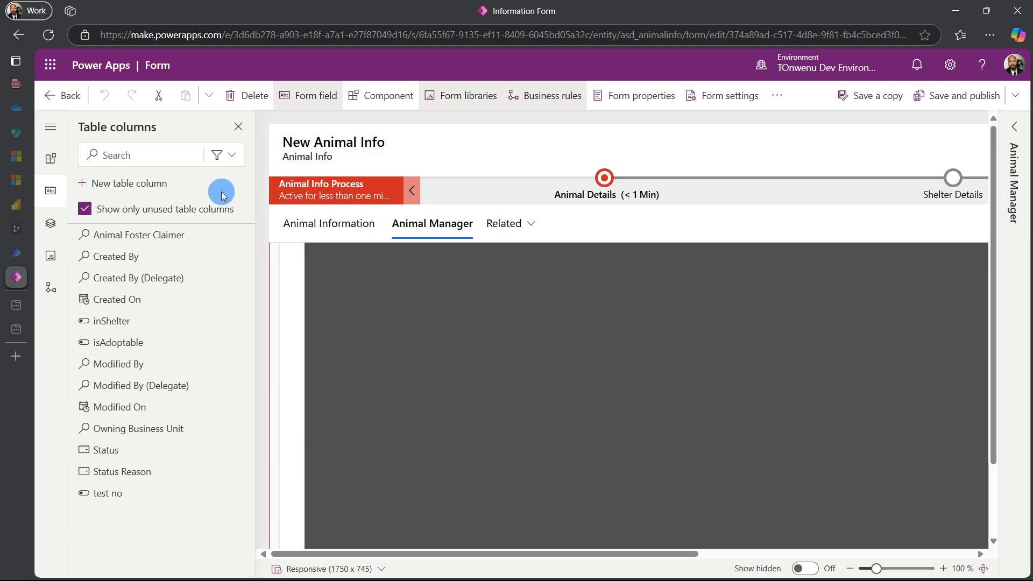
click(73, 96)
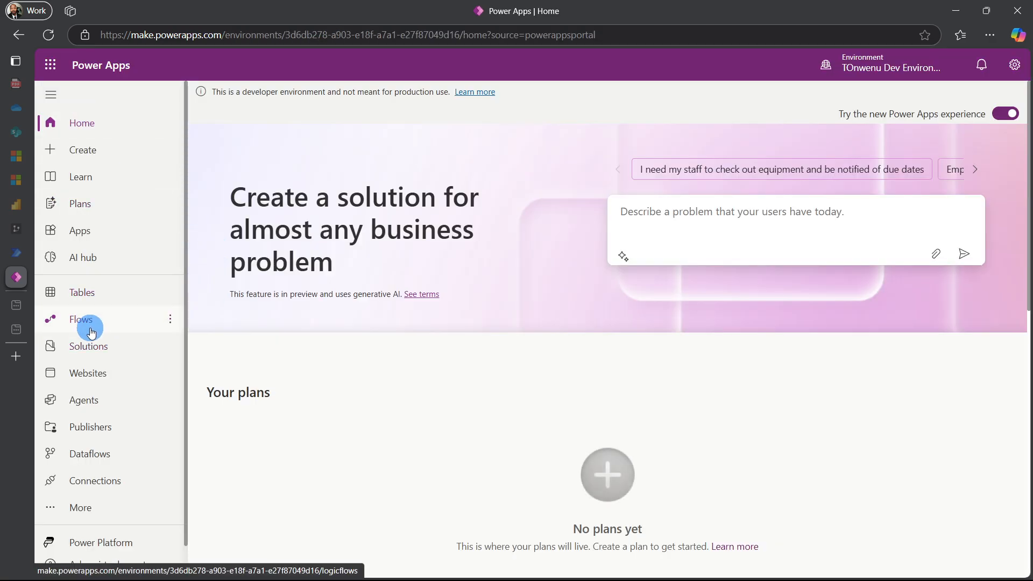
click(86, 347)
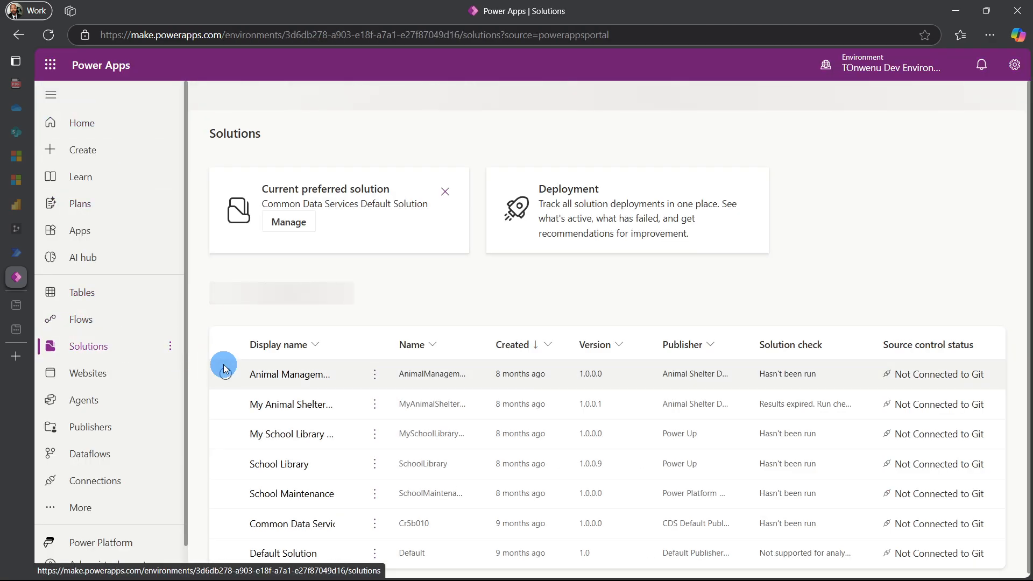
click(270, 401)
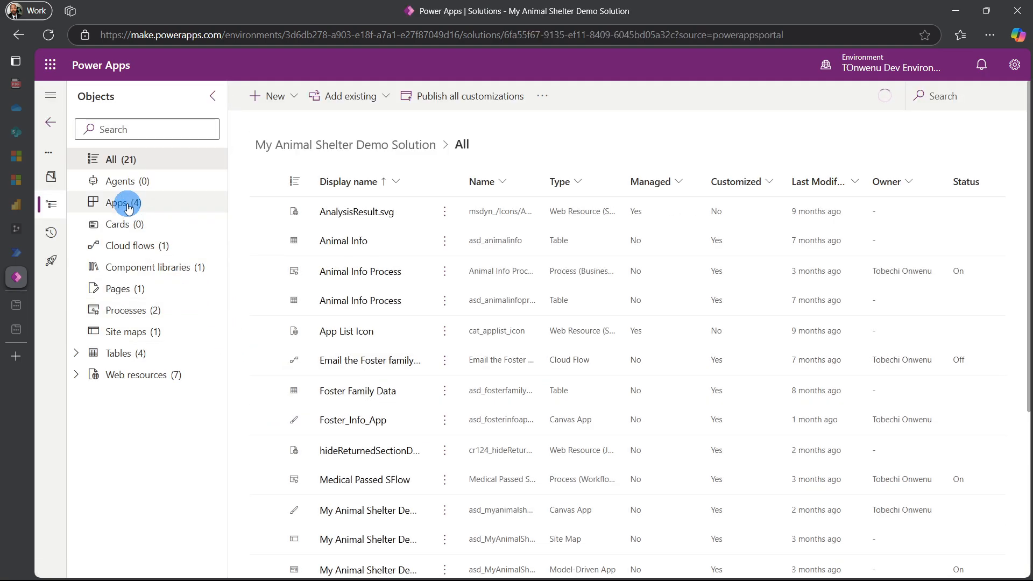
click(119, 203)
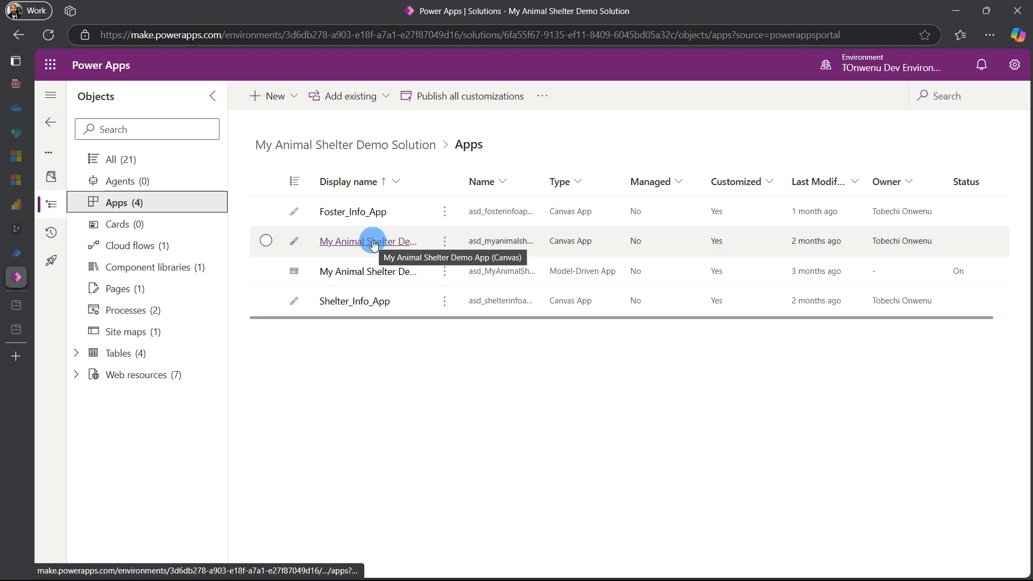
click(374, 243)
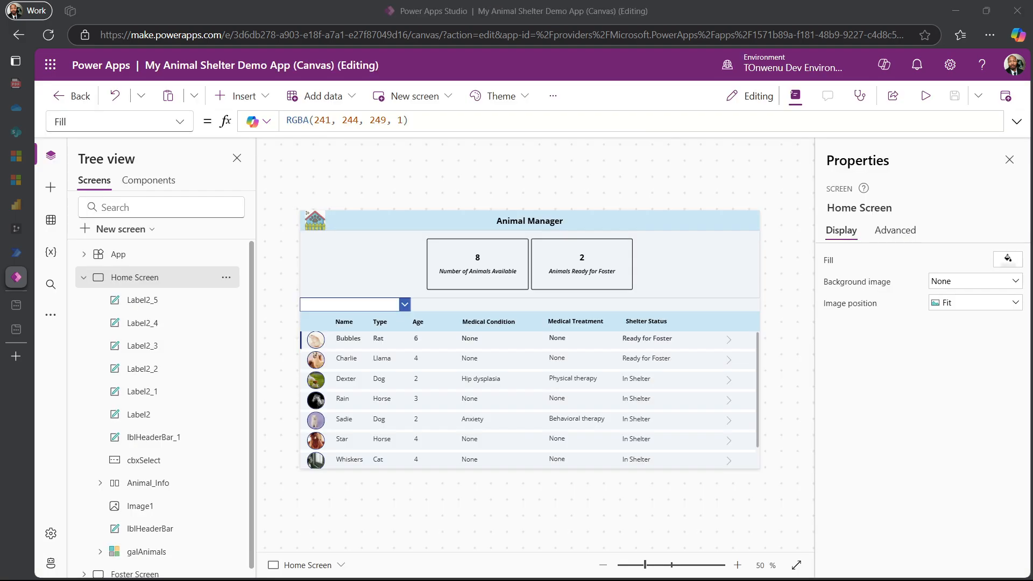
Turn off Scale to fit in the canvas app's display settings and close the settings
click(546, 103)
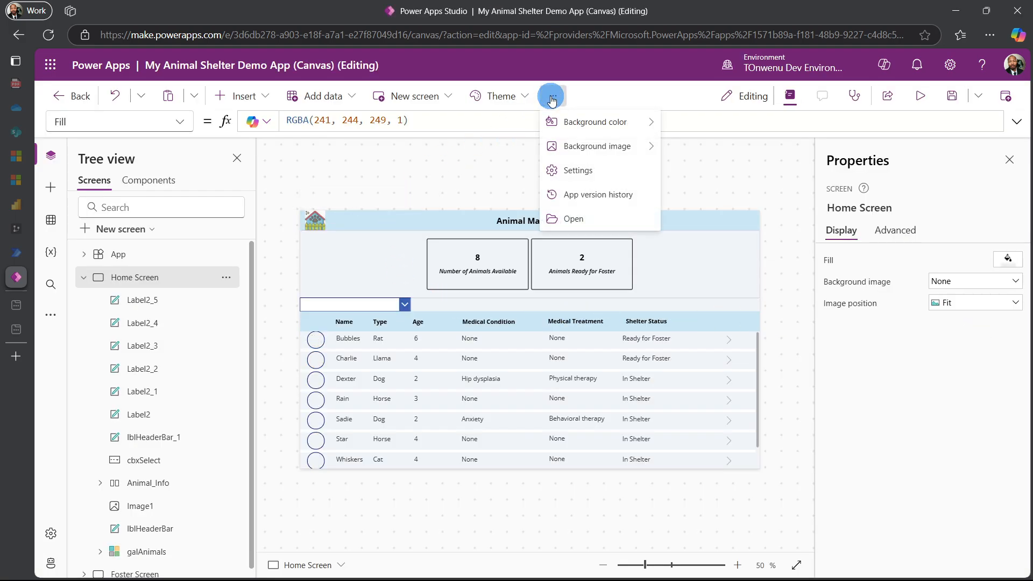
click(556, 173)
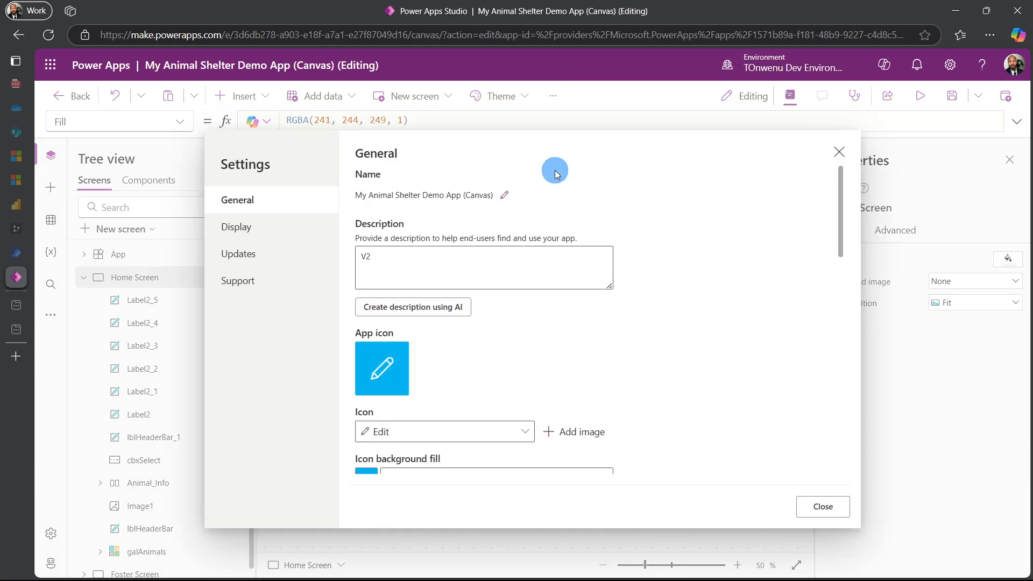
click(261, 228)
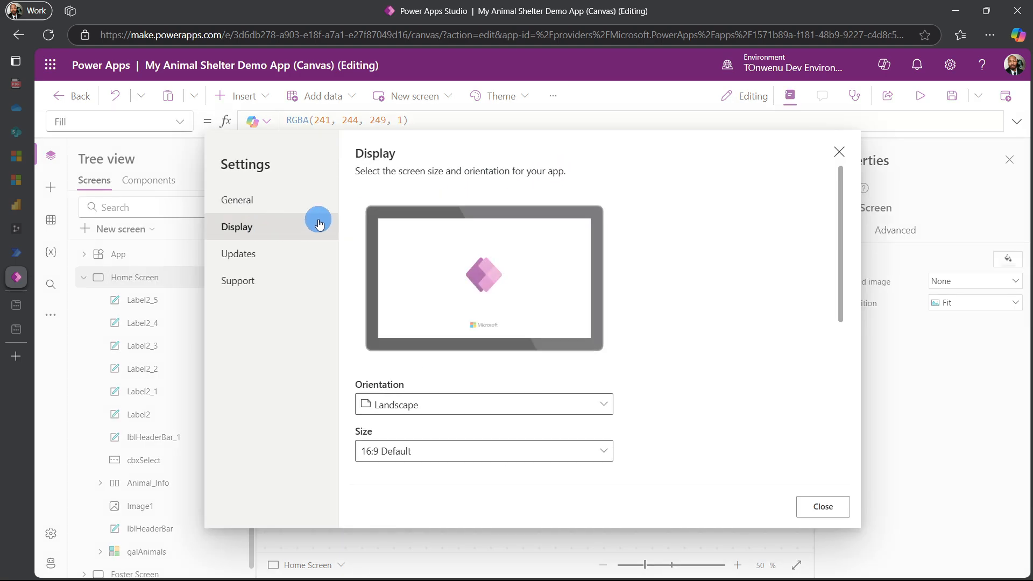
scroll(449, 230, down, 5)
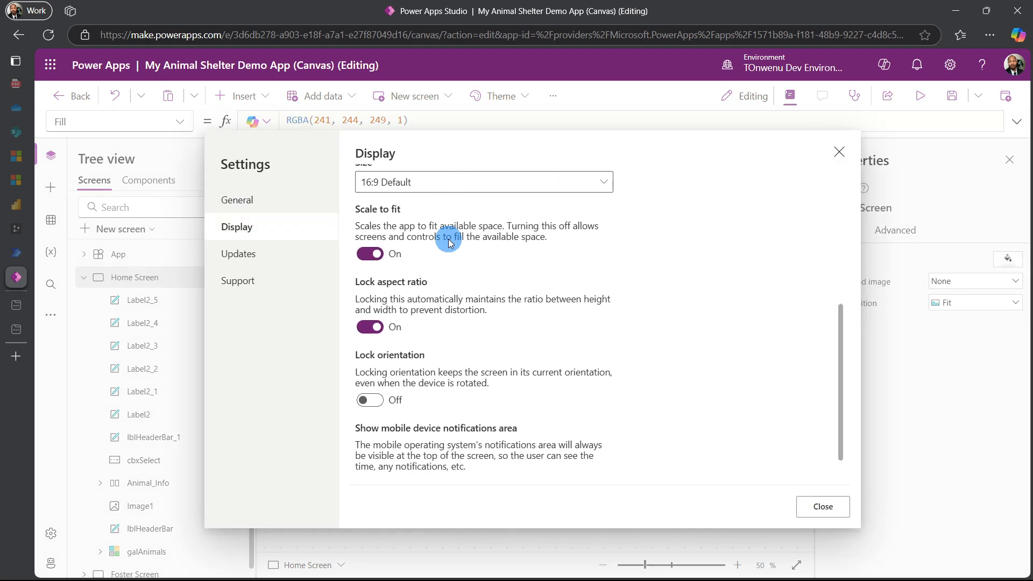
click(377, 258)
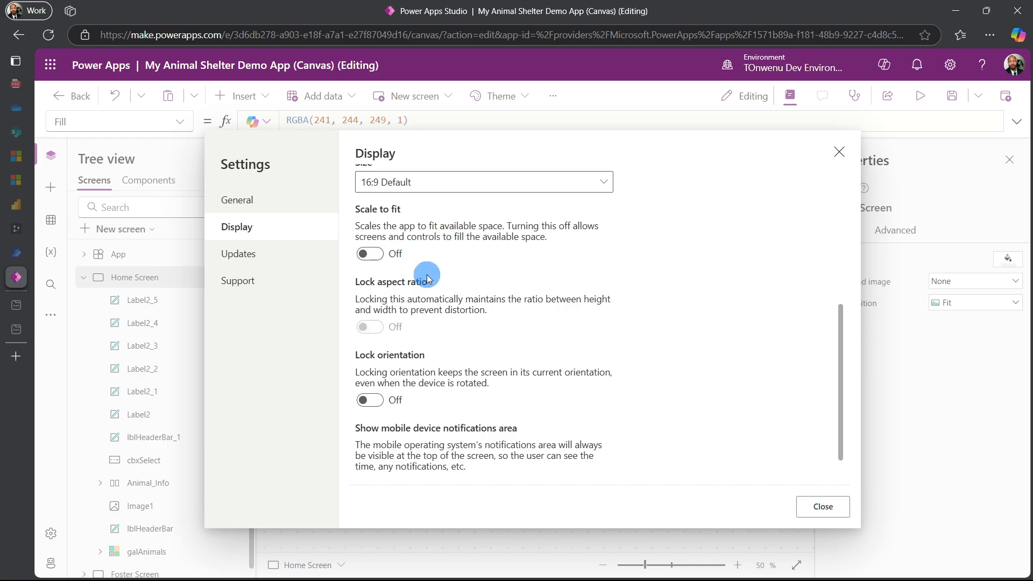
click(798, 505)
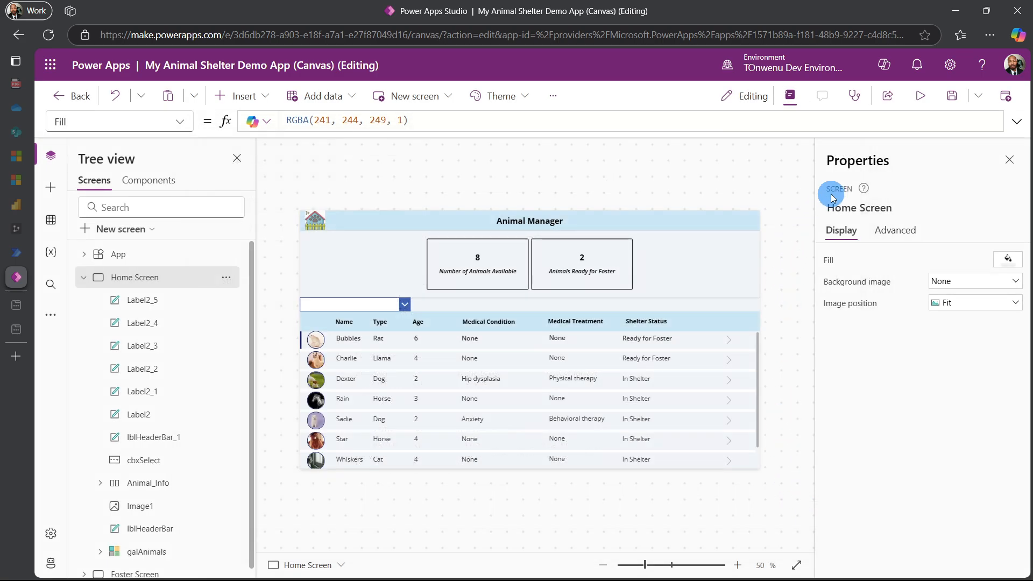
Save the canvas app and publish this version
click(952, 106)
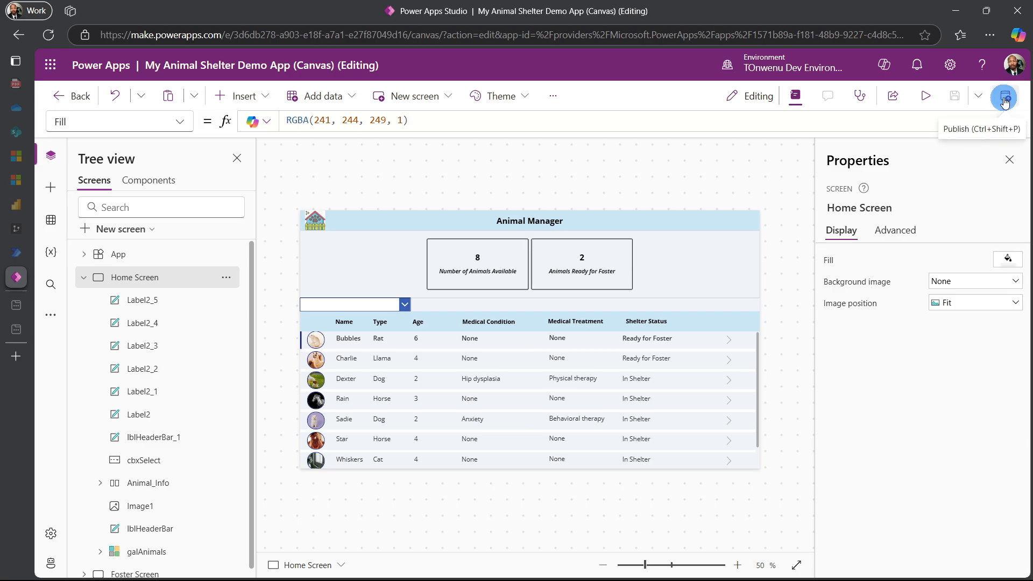
click(1004, 100)
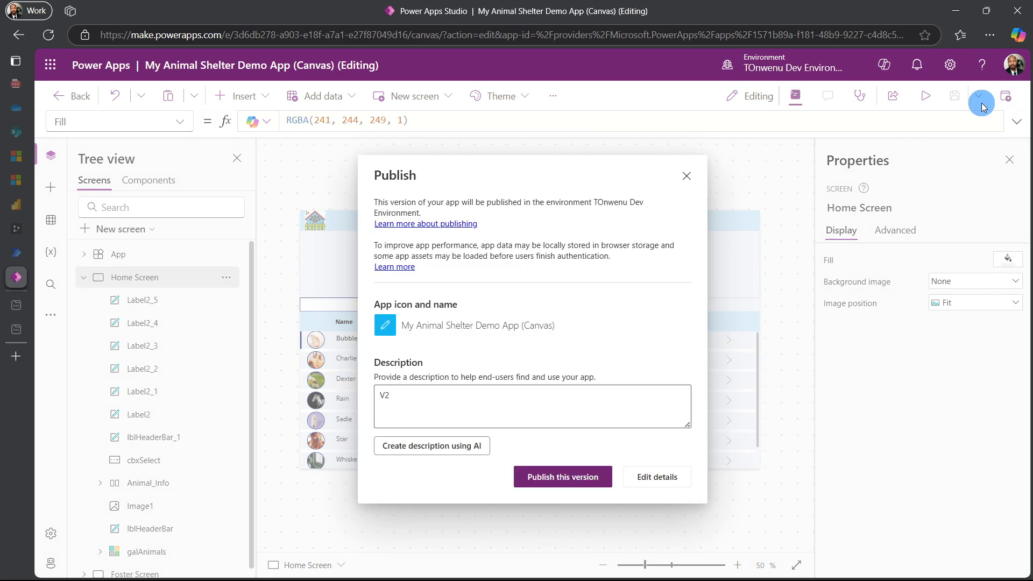
click(561, 477)
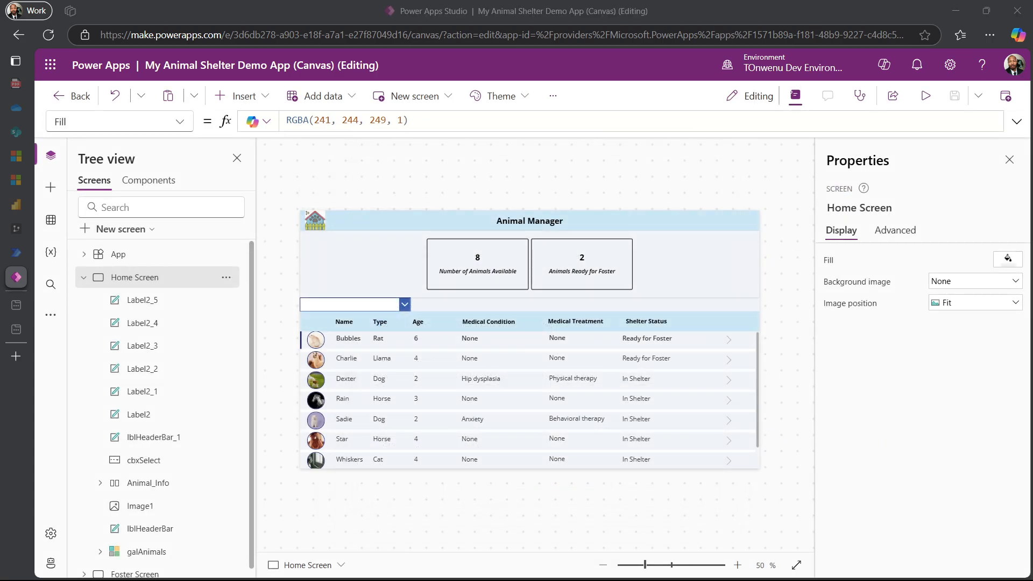
Return to the My Animal Shelter Demo Solution's apps and play the My Animal Shelter Demo App model-driven app
click(50, 64)
click(136, 263)
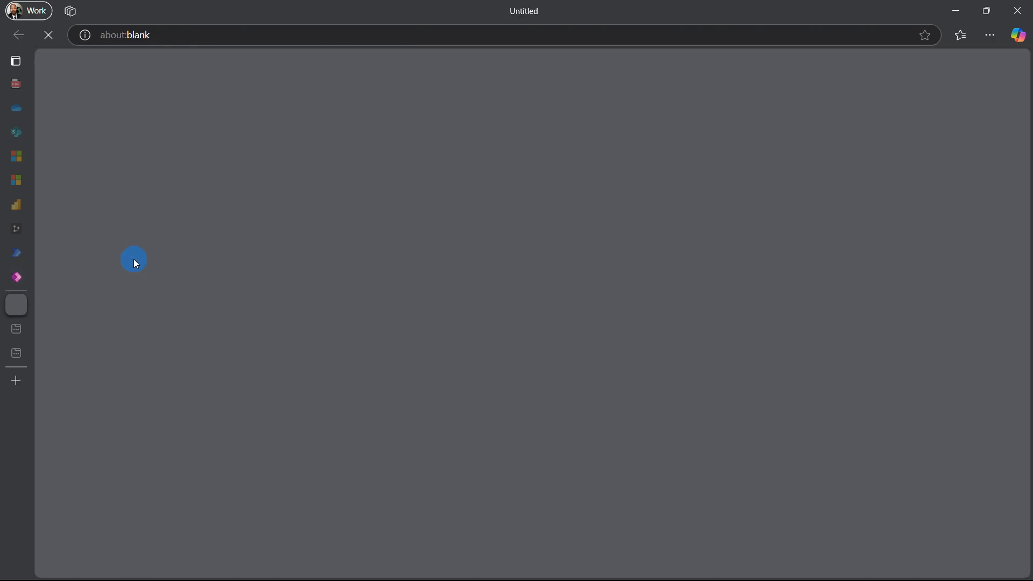
mouse_move(4, 337)
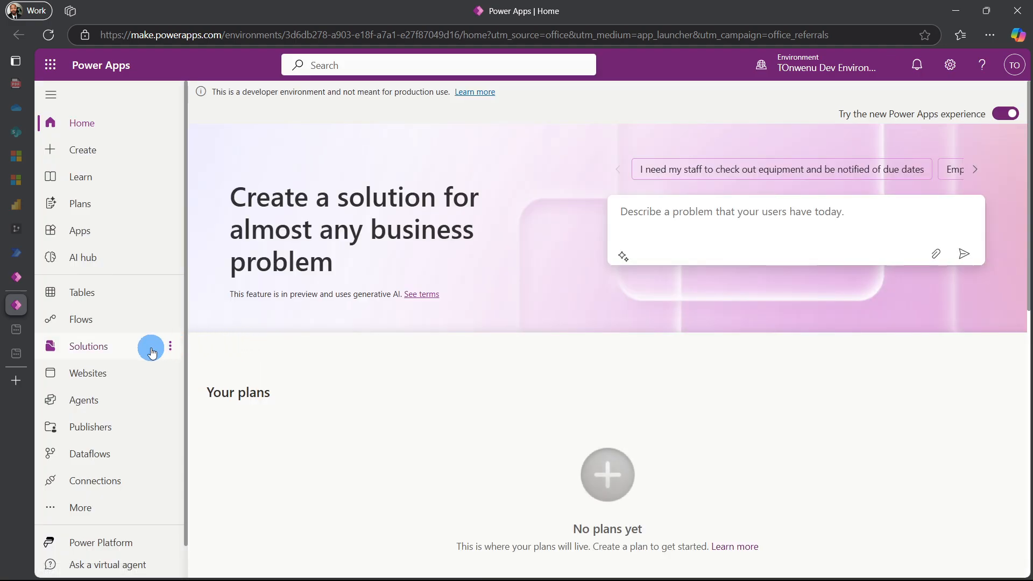
click(112, 356)
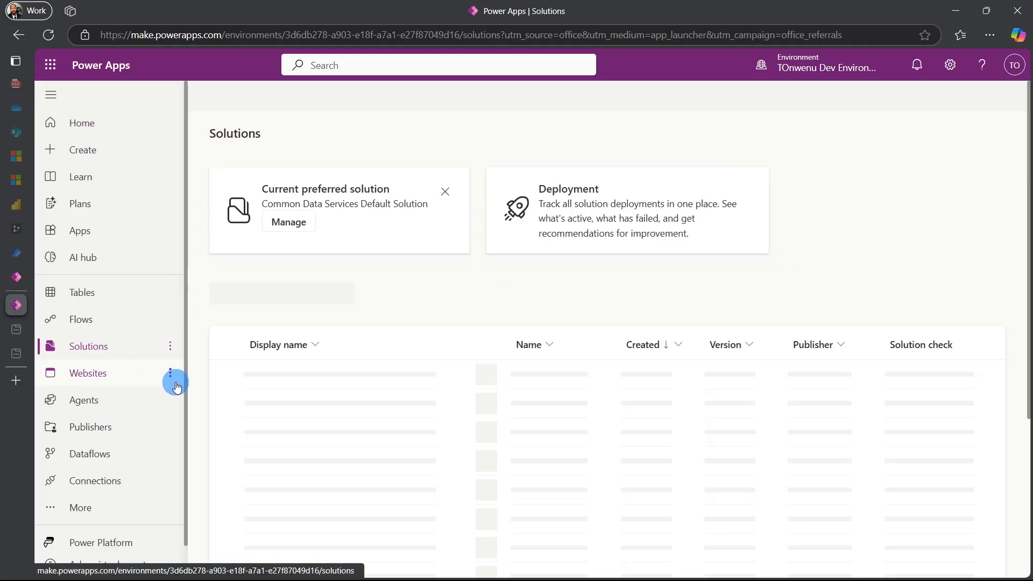
click(276, 406)
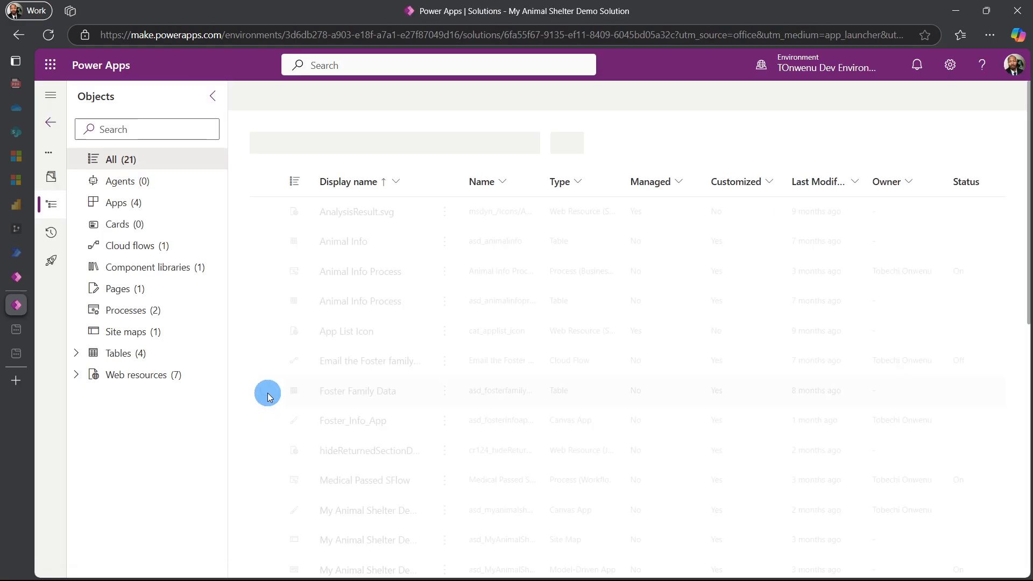
click(129, 207)
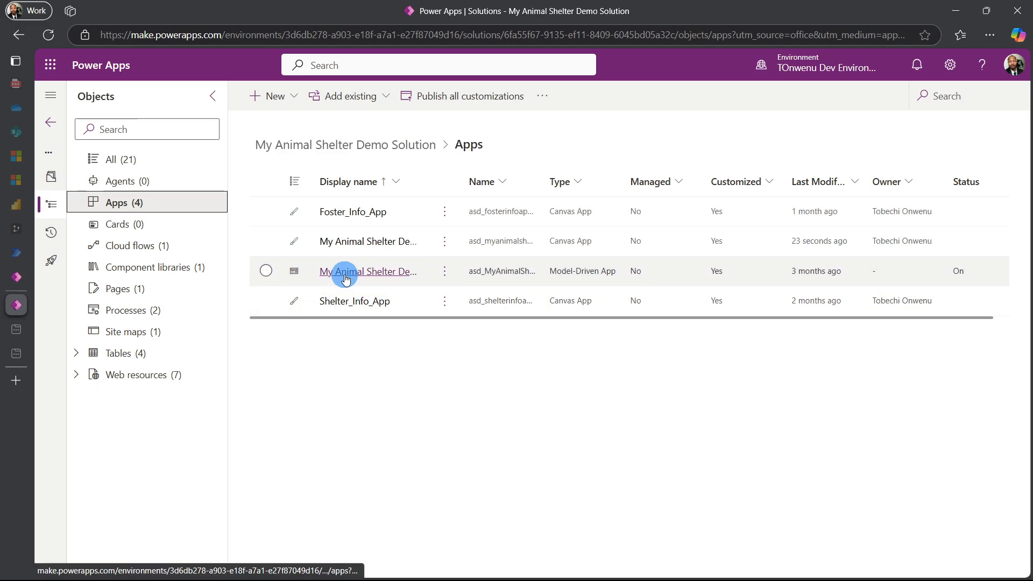
click(445, 271)
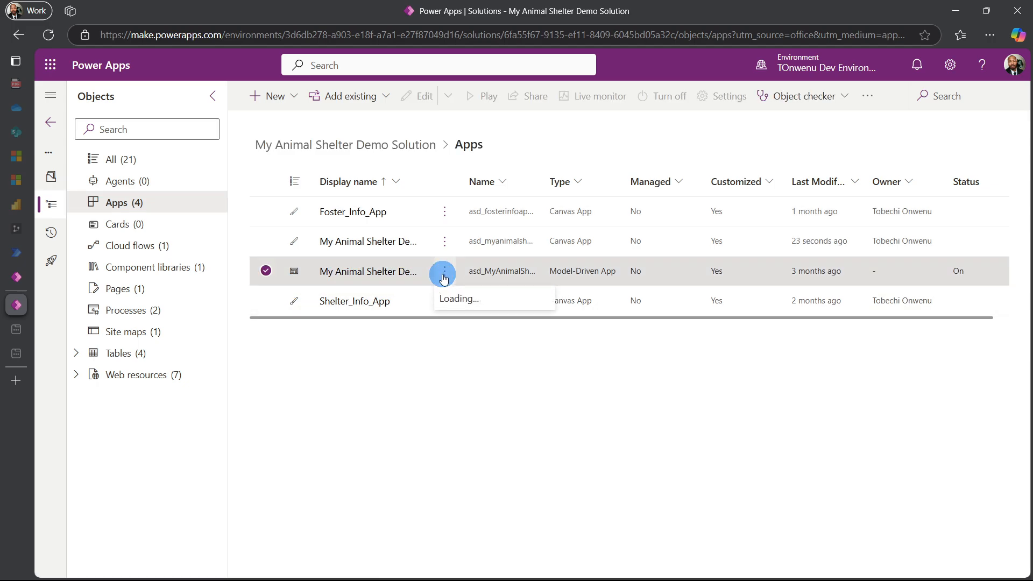
click(461, 322)
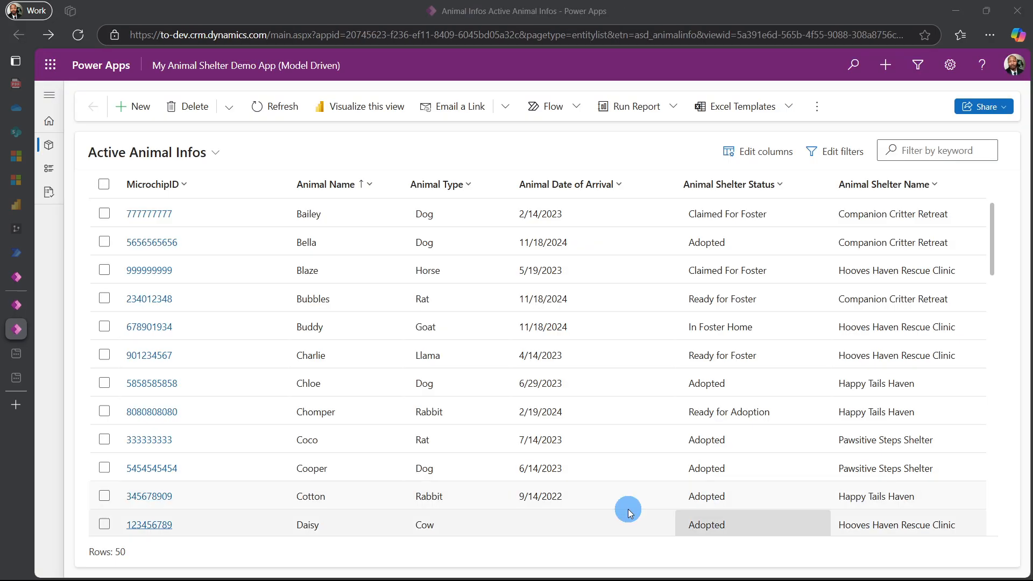
Open Bella's Animal Info record, switch to the Animal Manager tab and dismiss the developer environment notice
click(135, 243)
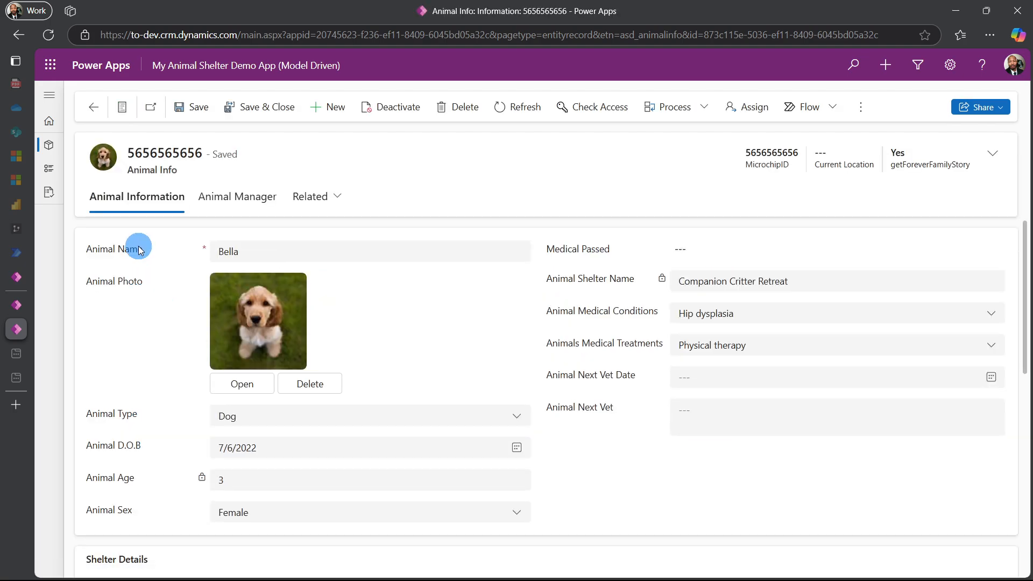
click(224, 198)
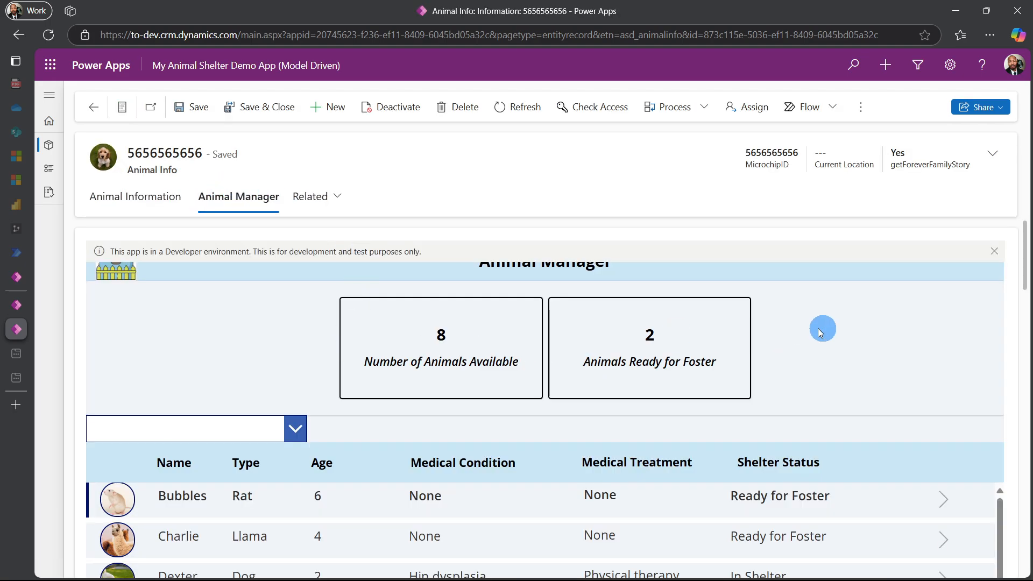
click(992, 253)
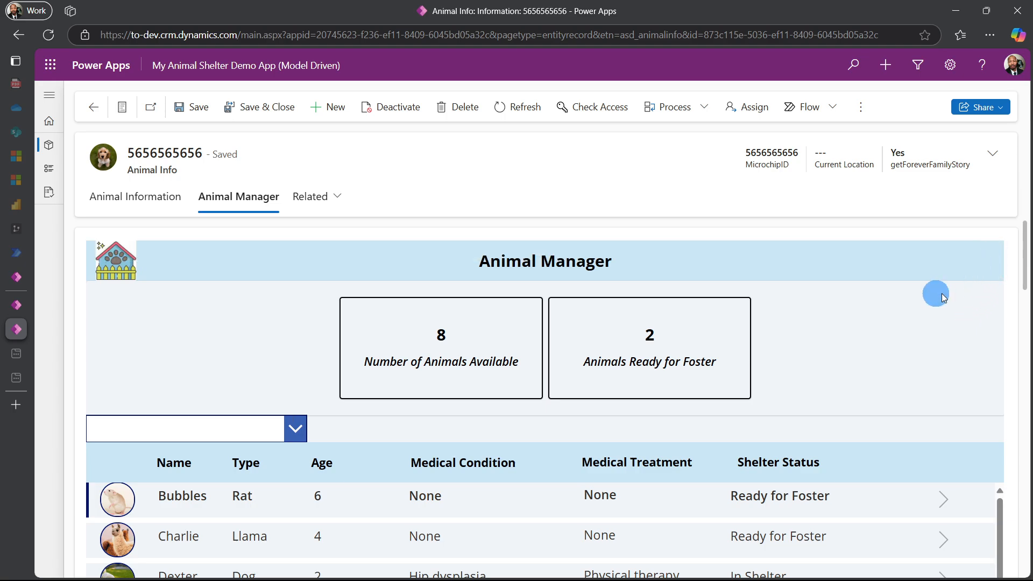
Scroll through the embedded canvas app's animal list and switch between the Animal Information and Animal Manager tabs
scroll(273, 367, down, 3)
scroll(273, 369, down, 1)
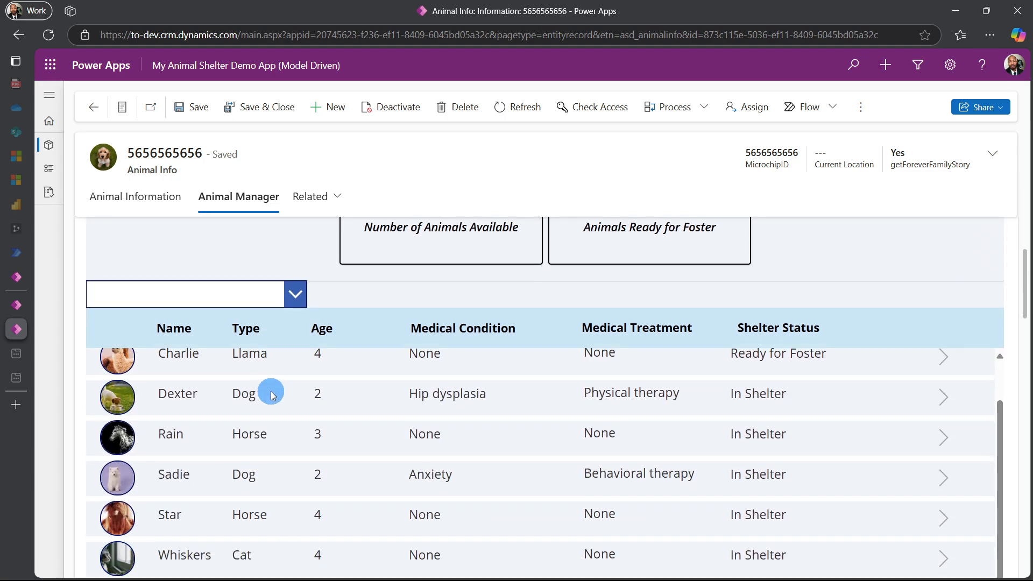
scroll(267, 461, down, 2)
scroll(259, 460, up, 5)
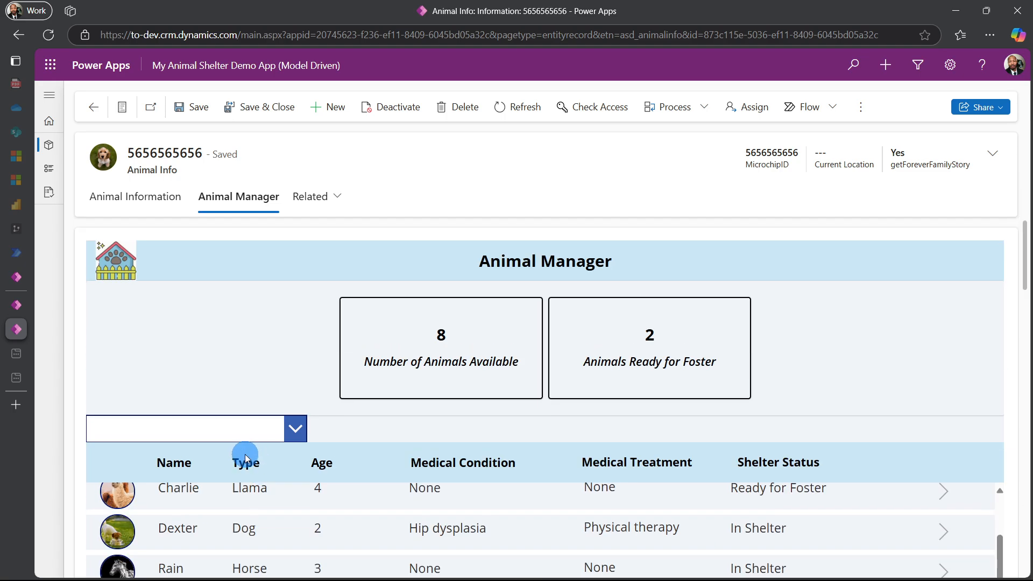
click(150, 206)
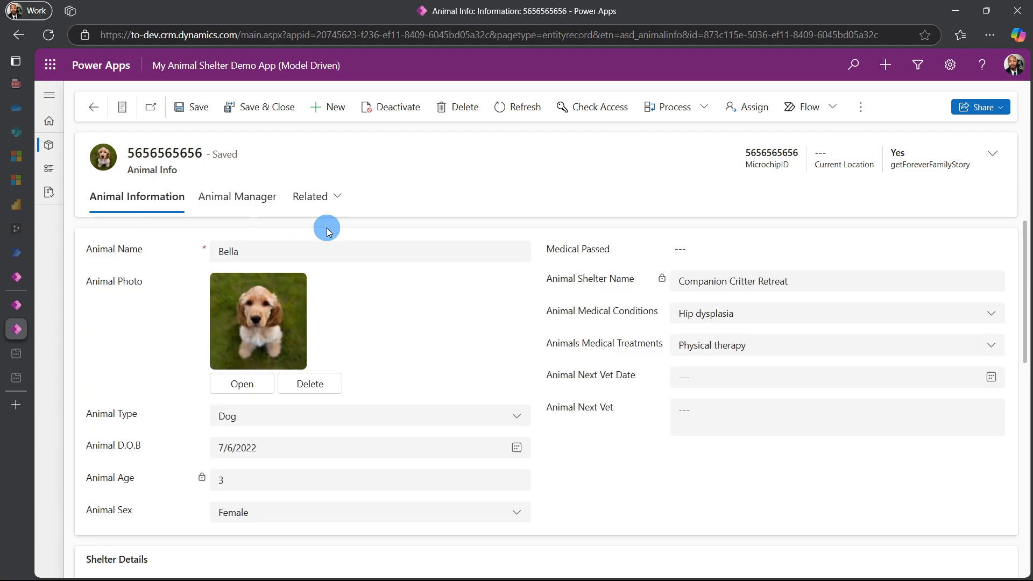
click(254, 197)
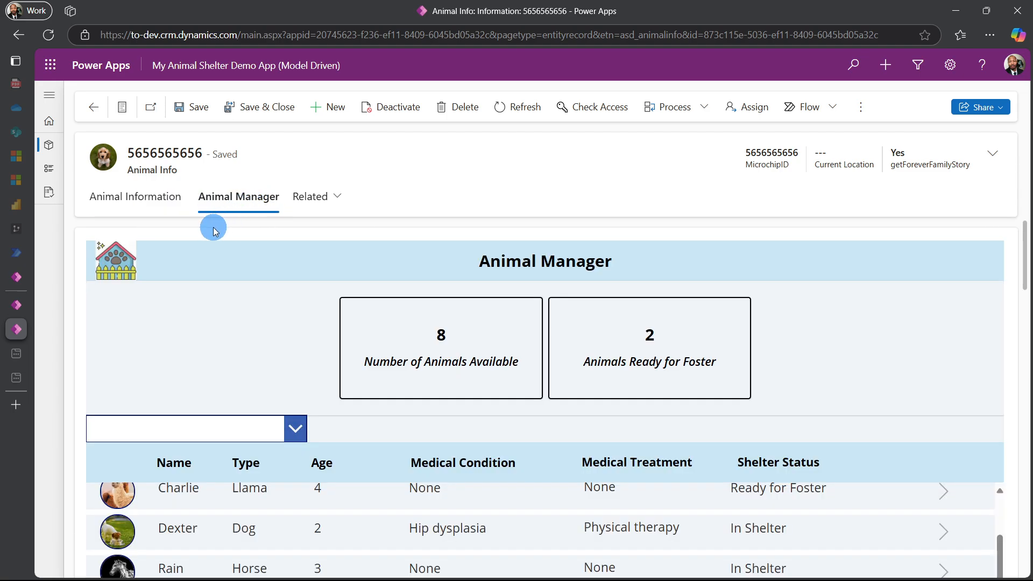
click(155, 207)
Review the Animal Information tab's sections, then the full animal list on the Animal Manager tab
scroll(229, 326, down, 5)
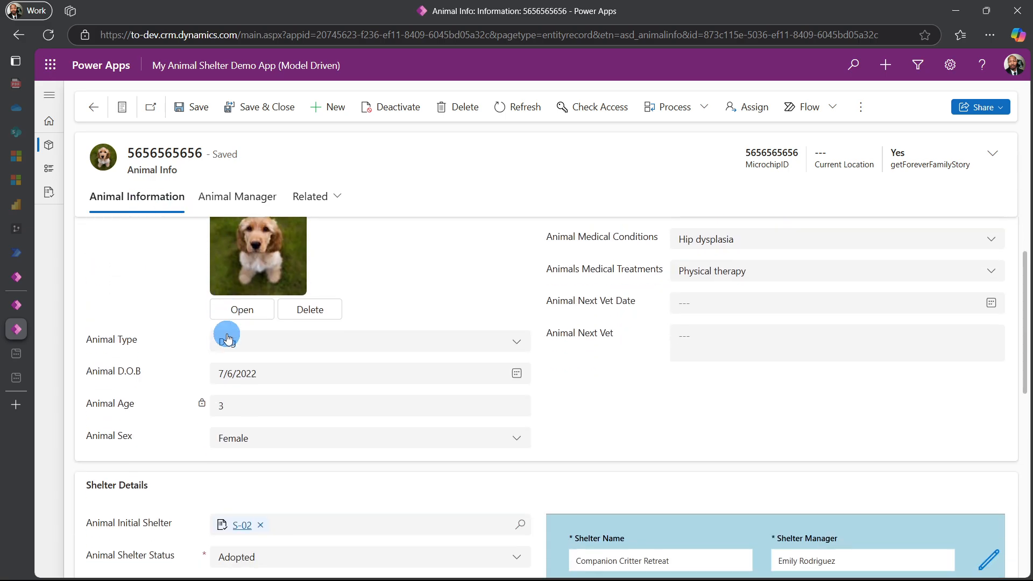
scroll(211, 392, down, 2)
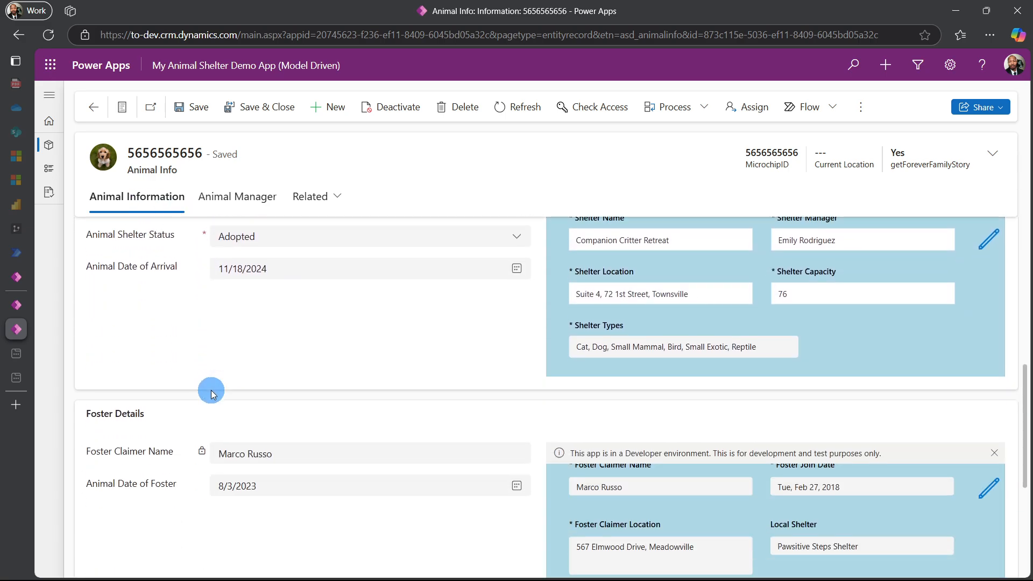
scroll(635, 420, down, 1)
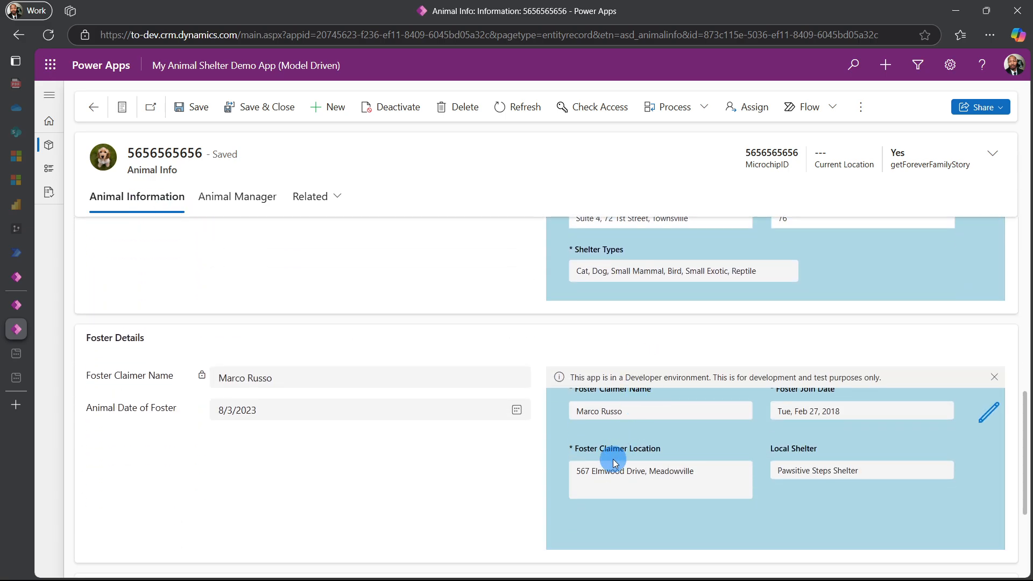
scroll(492, 486, down, 3)
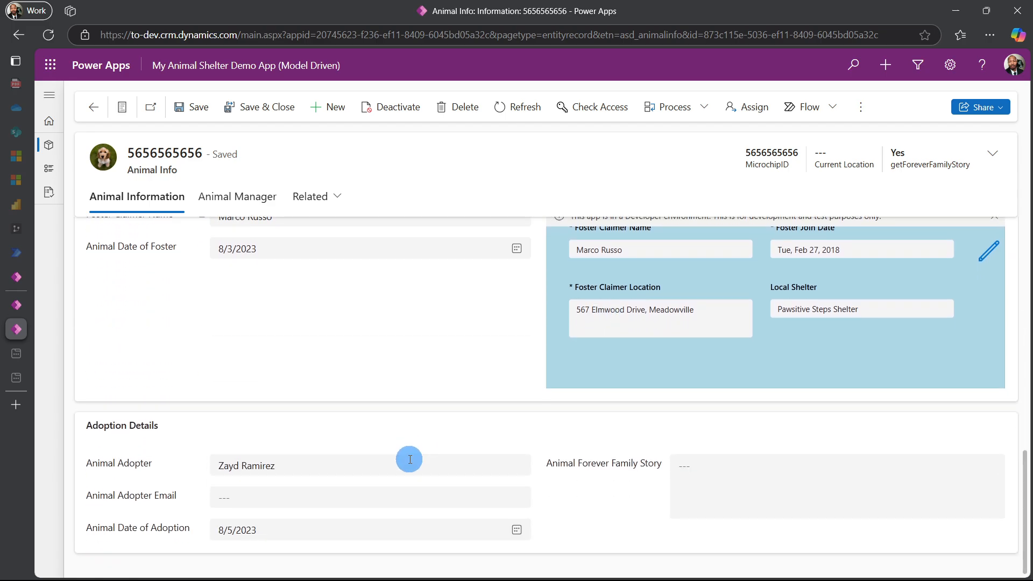
click(268, 197)
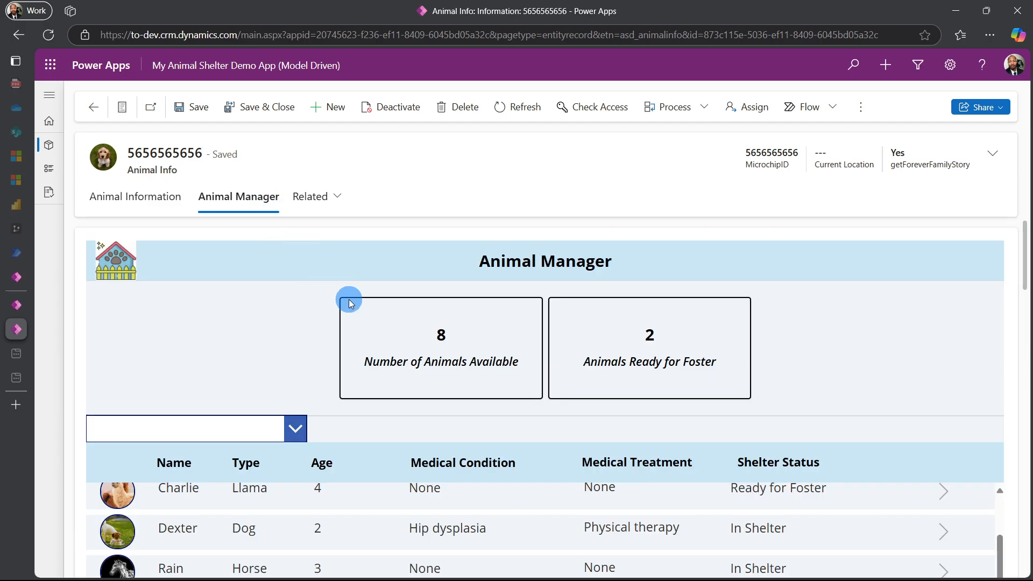
scroll(362, 329, down, 2)
scroll(362, 336, down, 4)
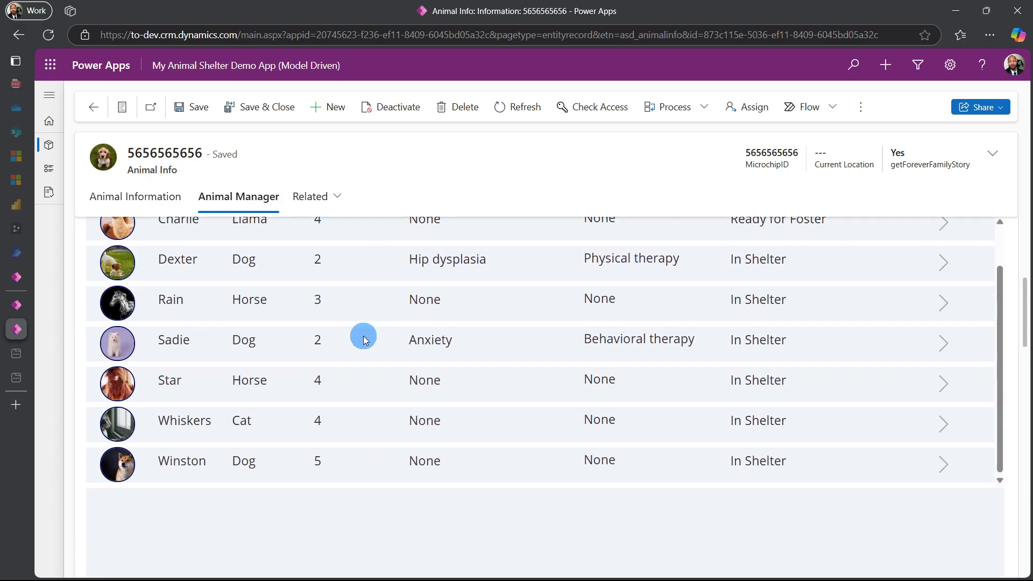
scroll(360, 342, up, 4)
scroll(358, 345, up, 2)
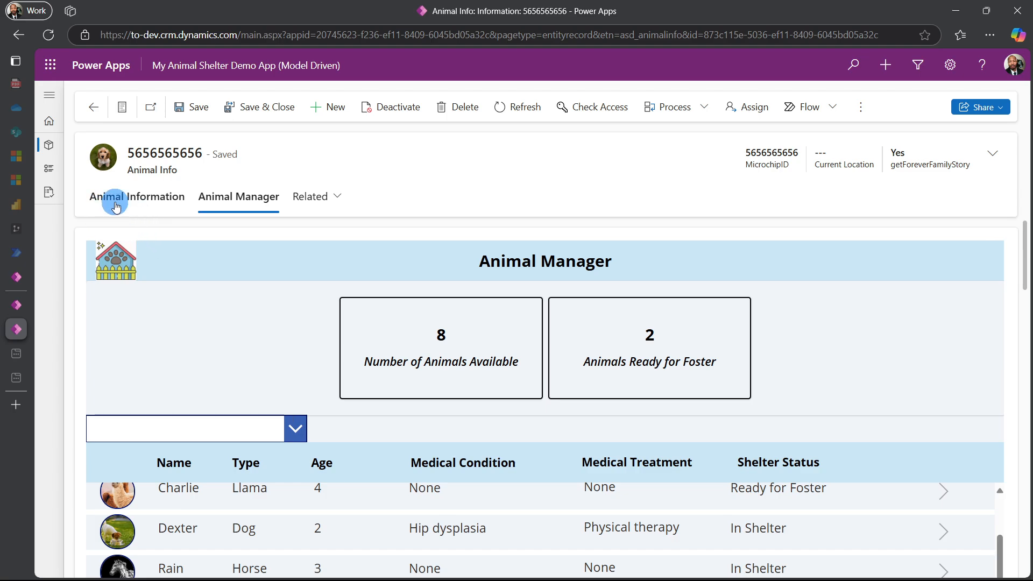
Open the Foster Family Data and Shelter Homes views in the model-driven app
click(47, 170)
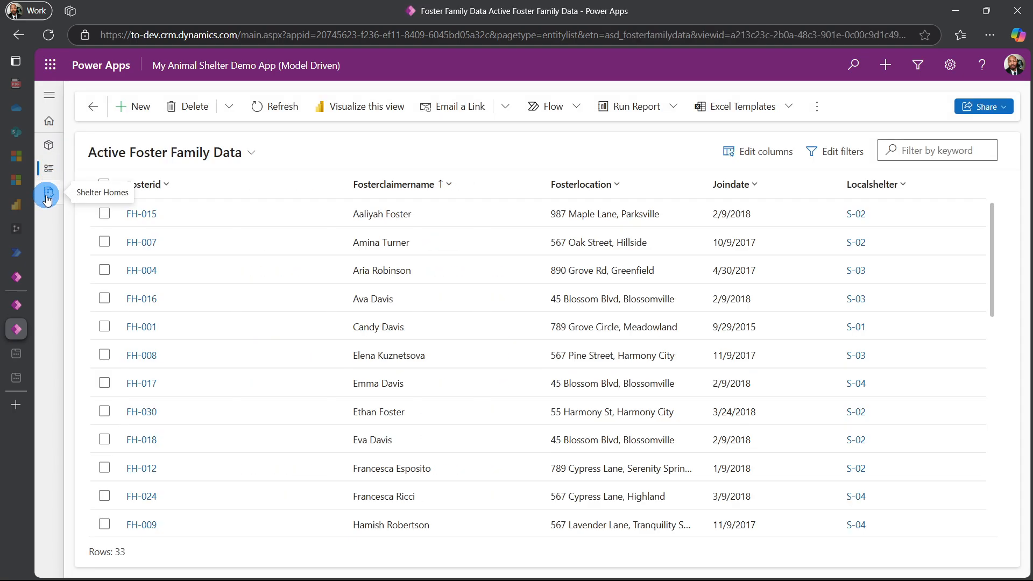
click(47, 198)
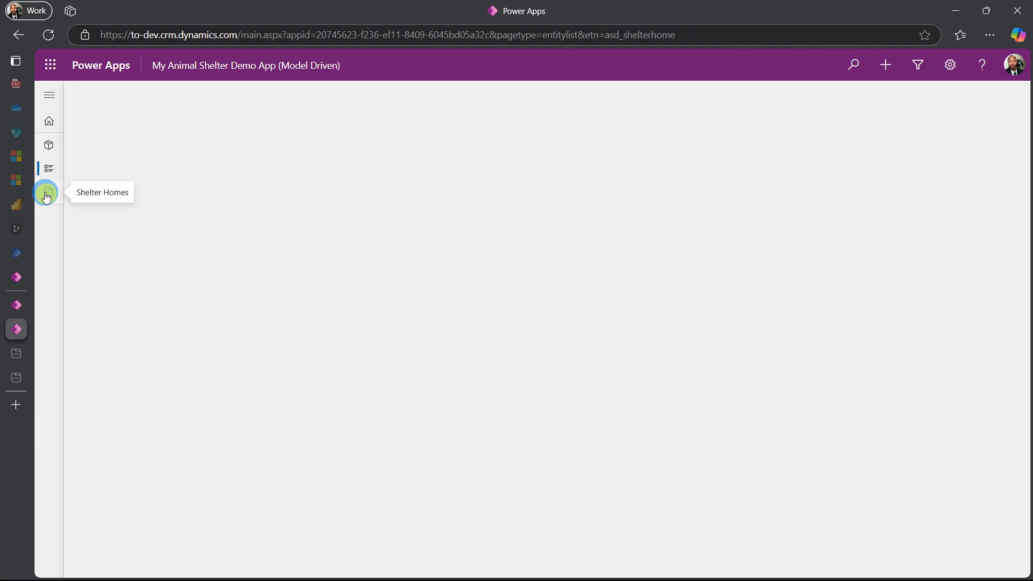